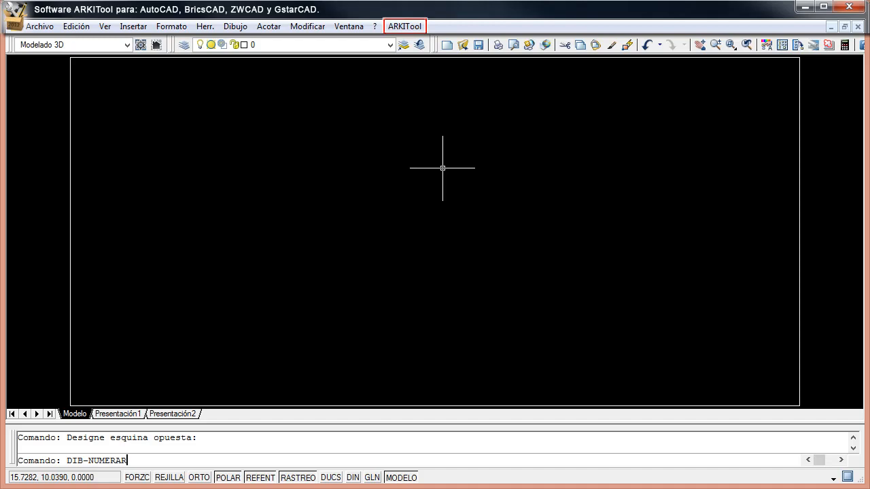
# - Start DIB-NUMERAR and choose to create the numbers as text entities, with justification Medio and layer ARKI-NUMERAR
pyautogui.press('Return')
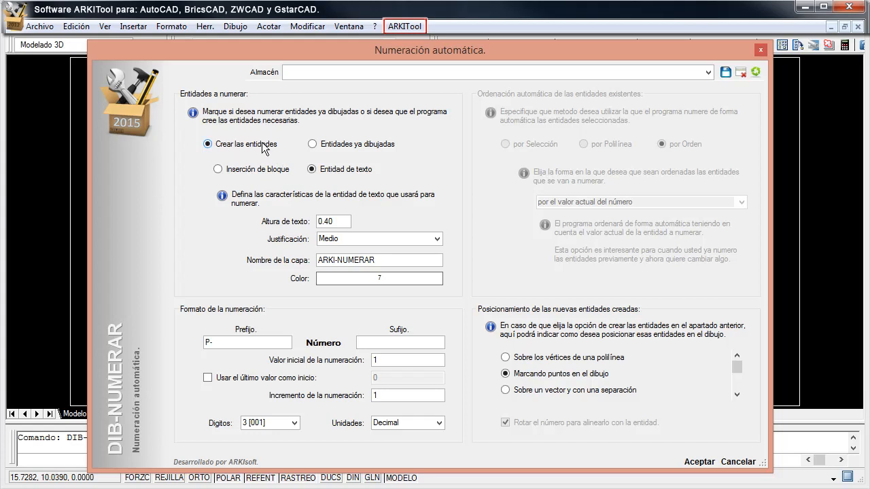
pyautogui.click(219, 169)
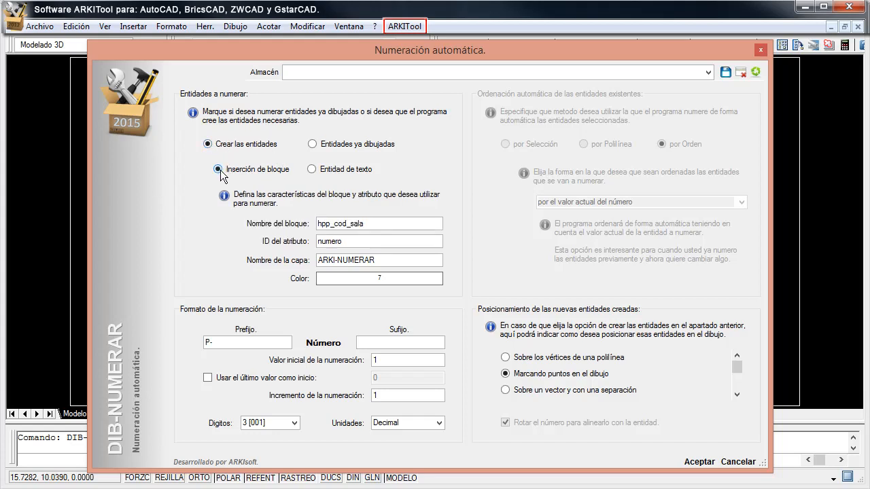
pyautogui.click(313, 170)
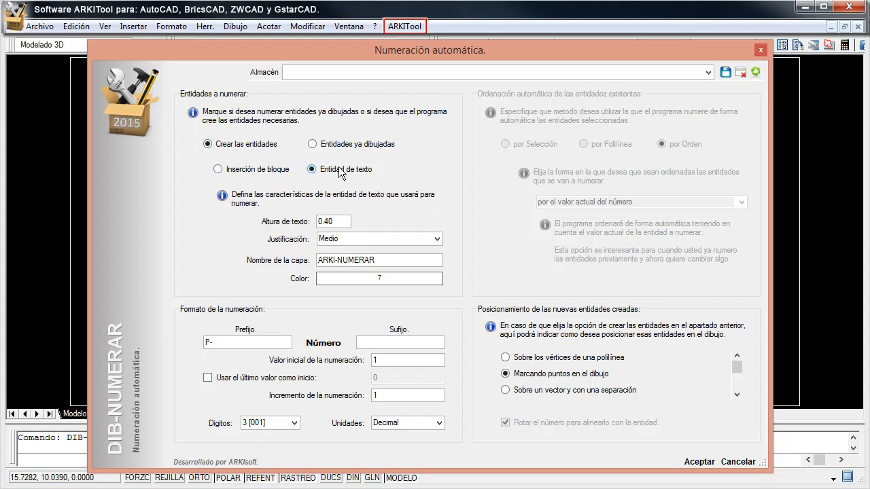
pyautogui.doubleClick(343, 222)
pyautogui.click(438, 239)
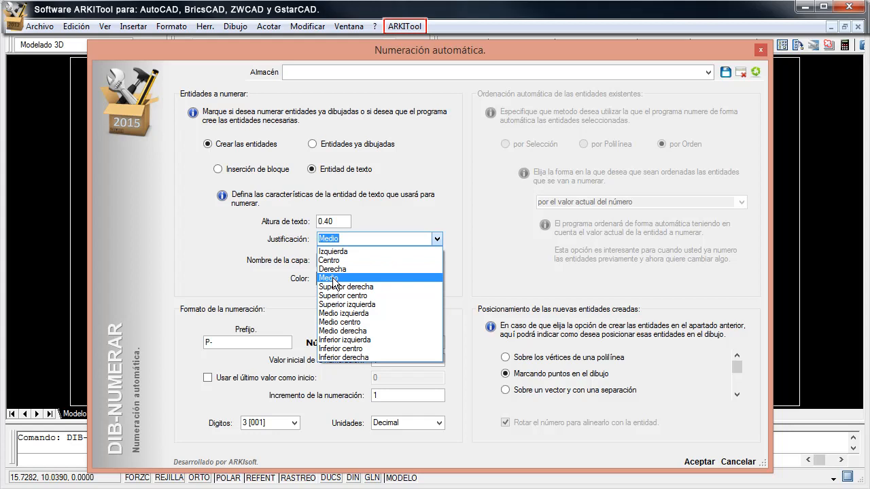
pyautogui.click(264, 299)
pyautogui.moveTo(375, 266); pyautogui.dragTo(304, 263)
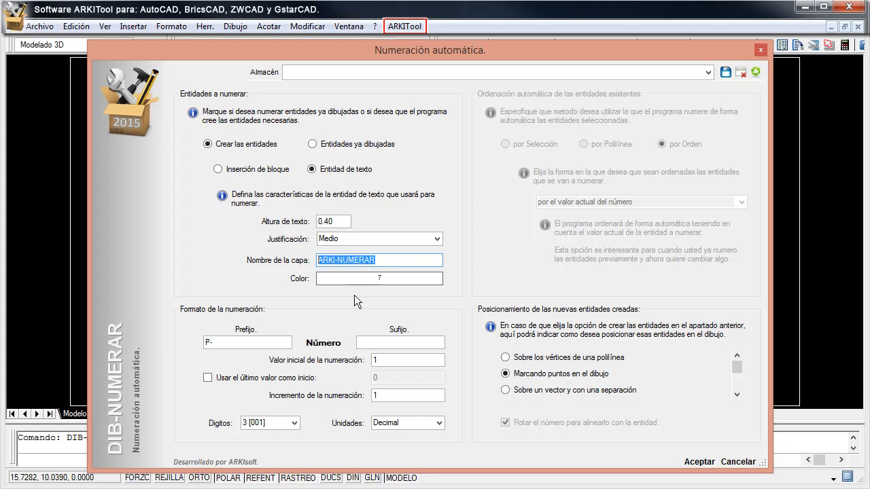
# - Define the numbering format with prefix P-, no suffix, initial value 1, increment 1, three digits and Decimal units
pyautogui.click(245, 339)
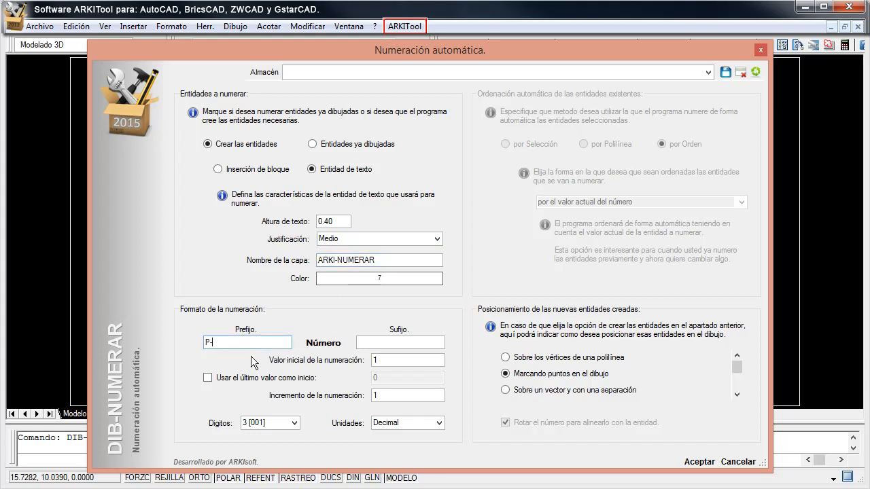
pyautogui.click(388, 343)
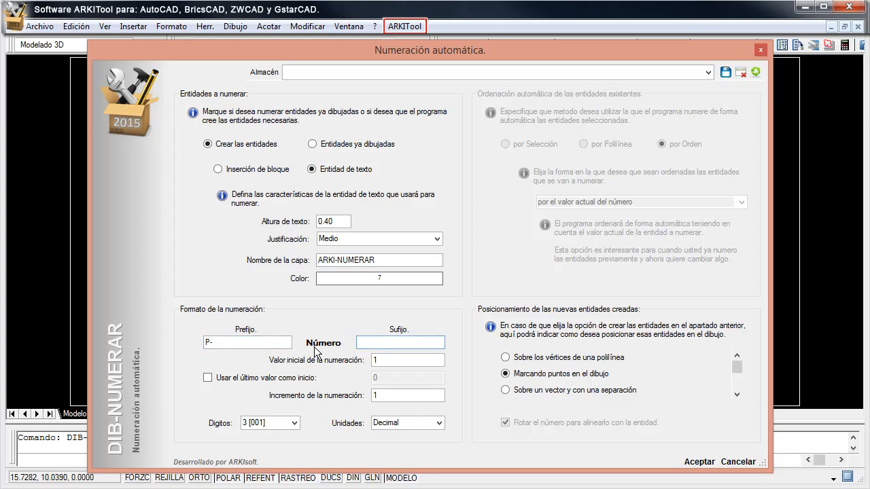
pyautogui.click(406, 363)
pyautogui.click(382, 400)
pyautogui.click(294, 423)
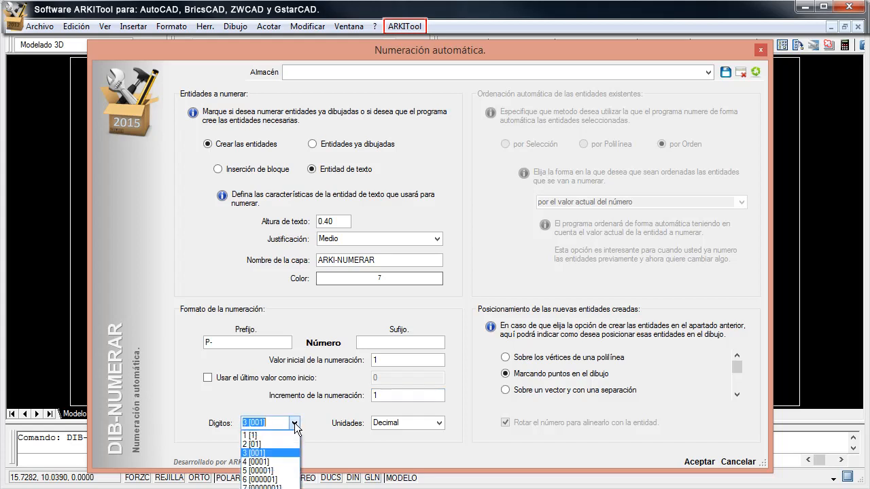
pyautogui.click(263, 453)
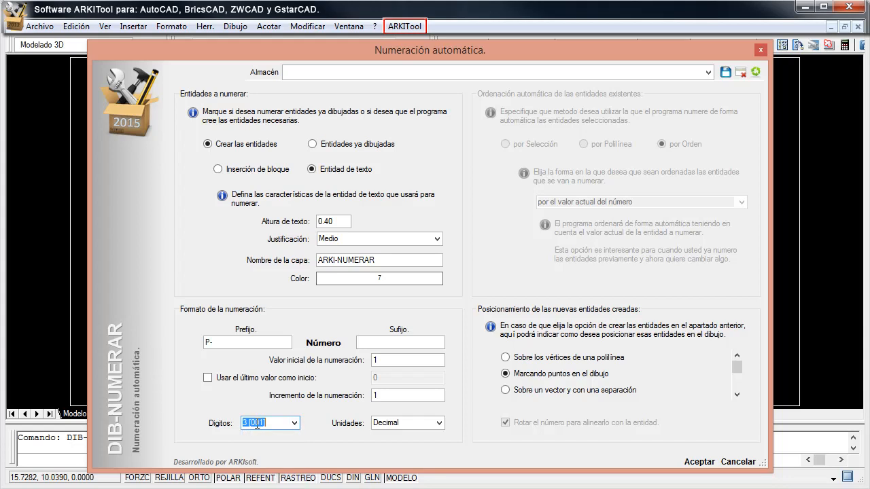
pyautogui.click(439, 423)
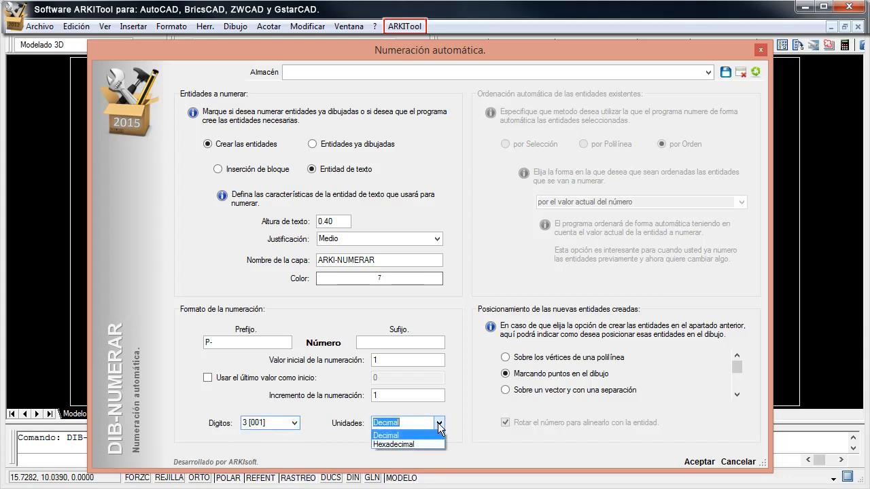
pyautogui.click(422, 434)
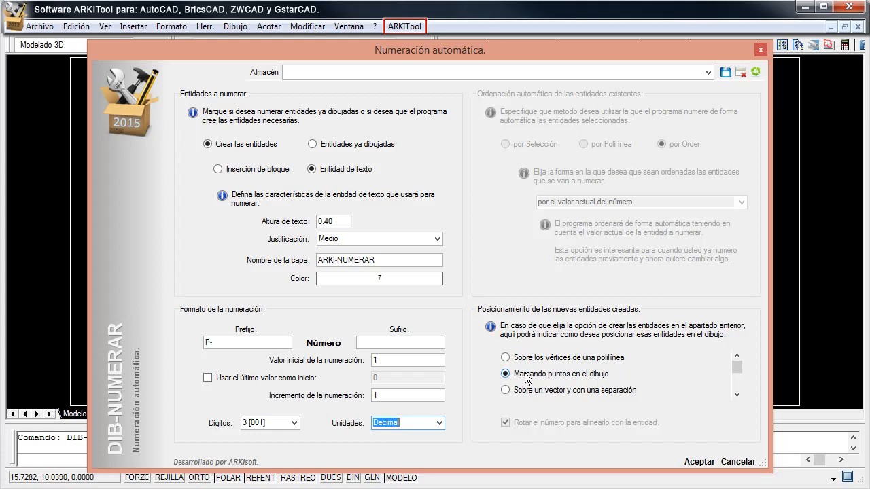
# - Look through the positioning options for new entities and accept the numbering with Marcando puntos en el dibujo
pyautogui.click(737, 395)
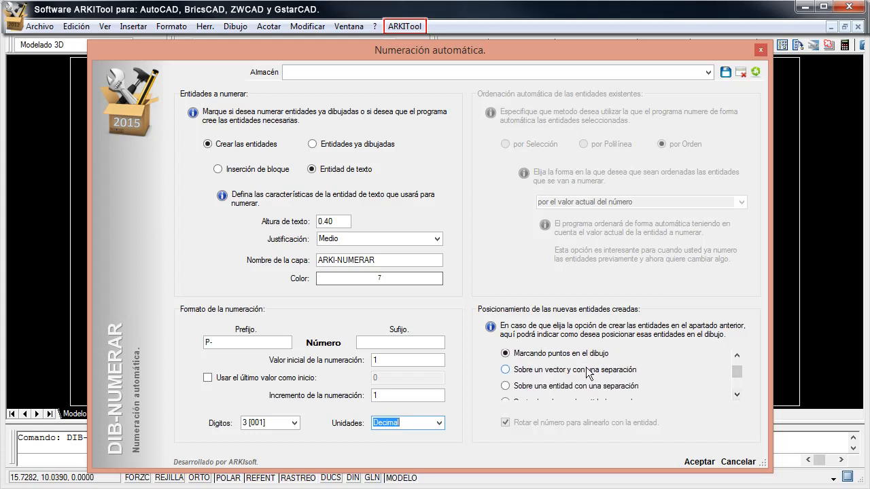
pyautogui.click(737, 394)
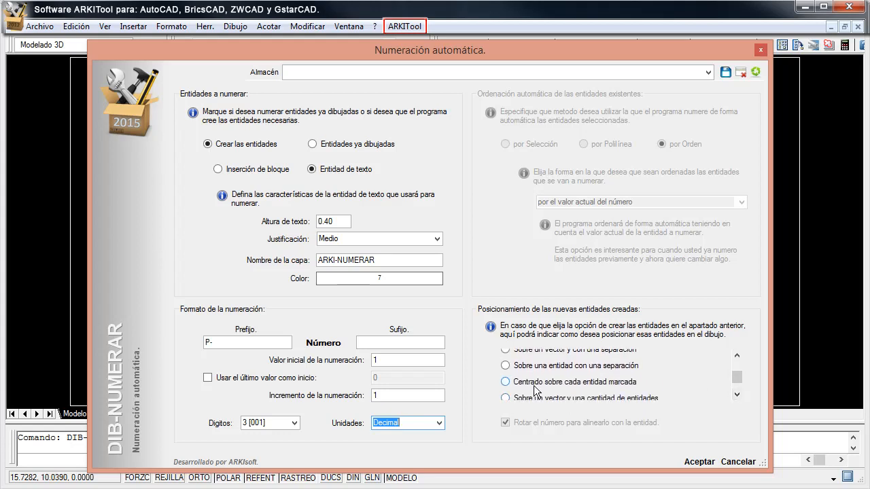
pyautogui.click(737, 395)
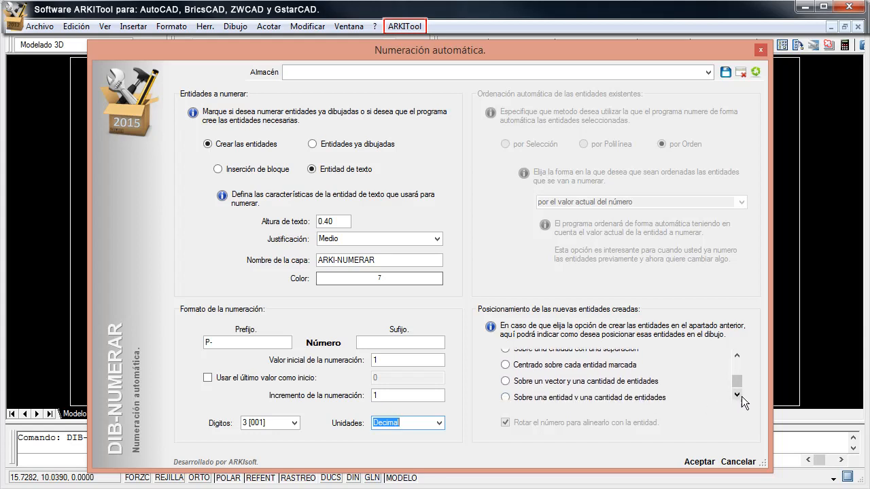
pyautogui.moveTo(735, 363); pyautogui.dragTo(734, 360)
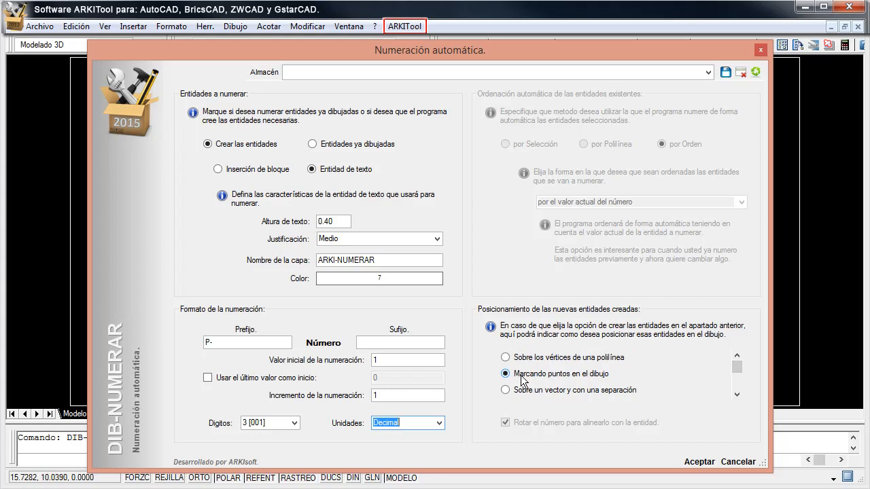
pyautogui.click(699, 462)
# - Place consecutive text numbers starting at P-001 in two horizontal rows across the upper part of the drawing
pyautogui.click(175, 155)
pyautogui.click(259, 156)
pyautogui.click(357, 153)
pyautogui.click(456, 152)
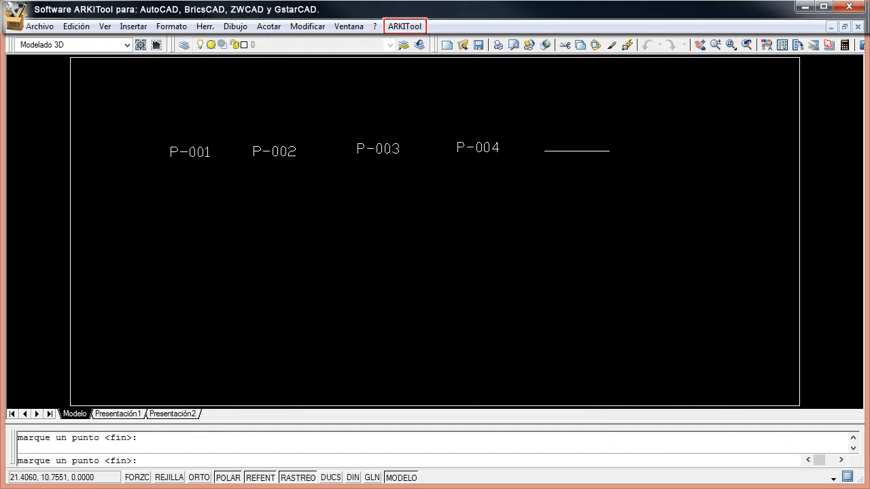
pyautogui.click(584, 147)
pyautogui.click(184, 190)
pyautogui.click(286, 187)
pyautogui.click(371, 188)
pyautogui.click(499, 182)
pyautogui.click(624, 181)
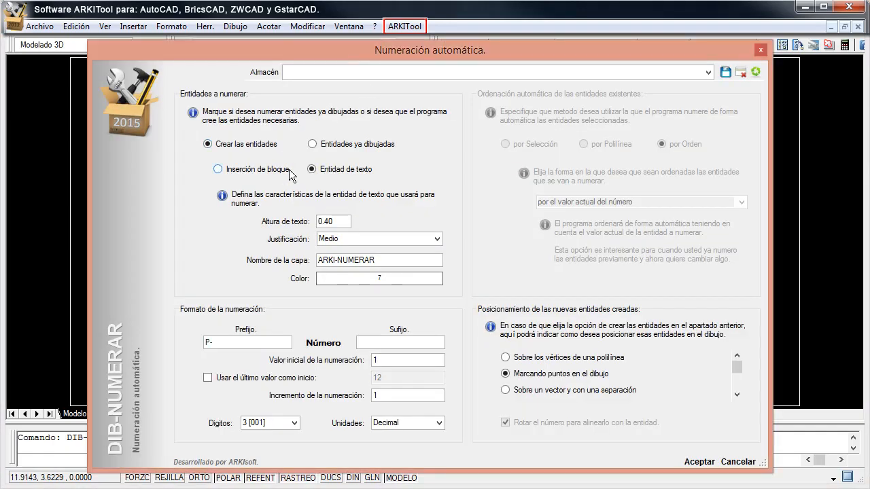
# - Switch the numbering to insertion of block hpp_cod_sala, continue from the last value 12 and set the increment to 2
pyautogui.click(219, 170)
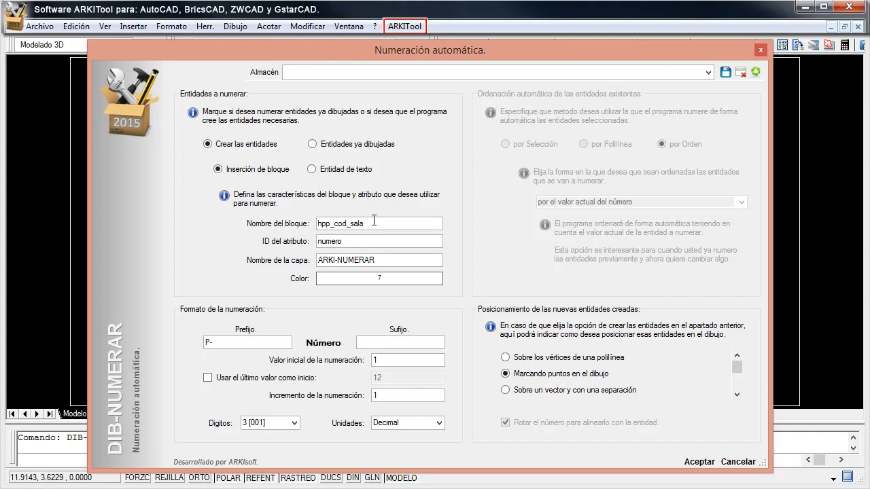
pyautogui.moveTo(385, 223); pyautogui.dragTo(302, 272)
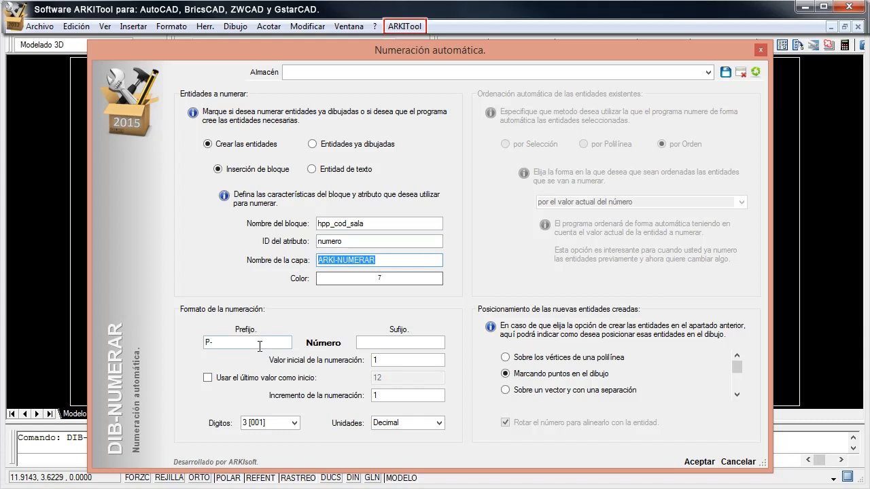
pyautogui.moveTo(385, 360); pyautogui.dragTo(372, 360)
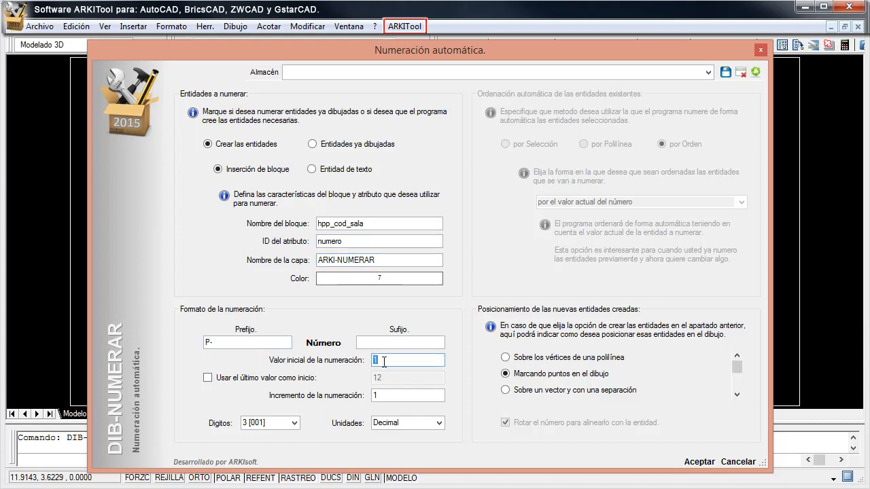
pyautogui.click(208, 377)
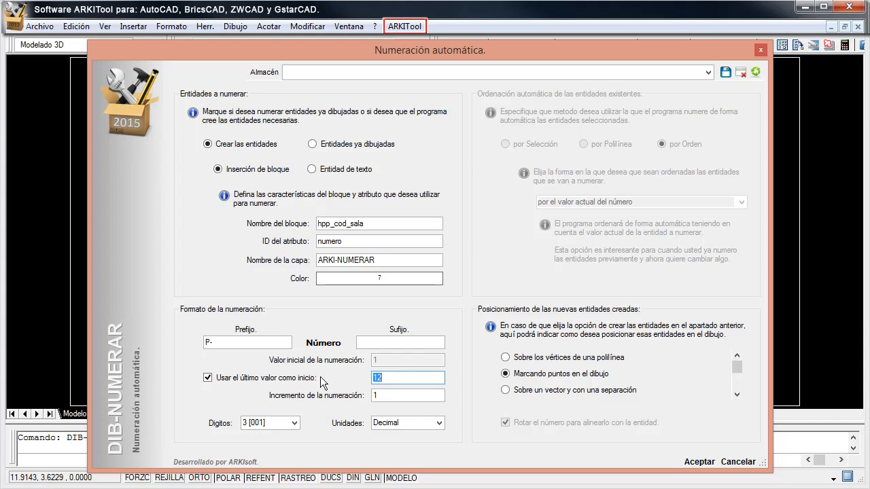
pyautogui.doubleClick(396, 396)
pyautogui.write('2')
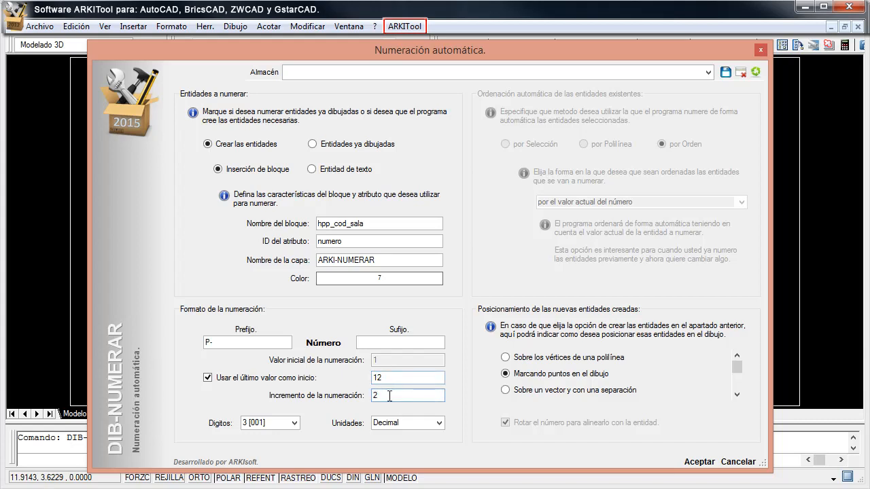
pyautogui.click(704, 463)
# - Insert eight numbered room blocks in two rows of four, end the command and inspect their numbers
pyautogui.click(160, 152)
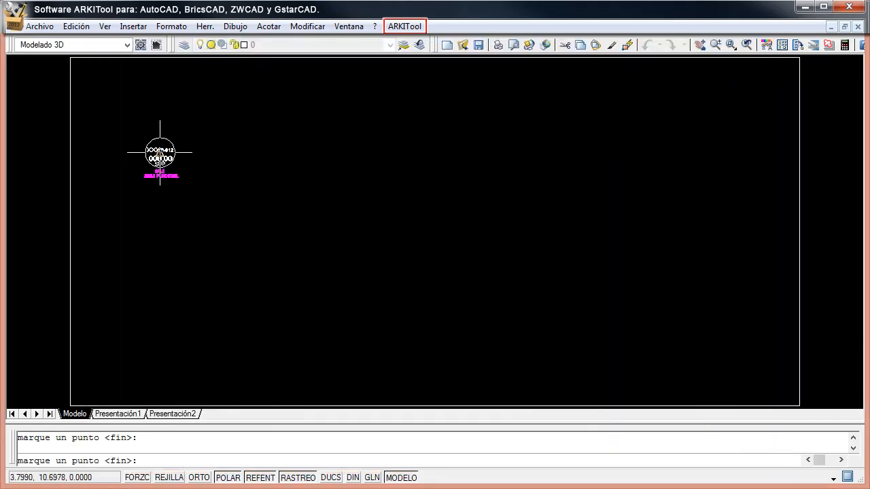
pyautogui.click(253, 149)
pyautogui.click(344, 148)
pyautogui.click(420, 148)
pyautogui.click(149, 222)
pyautogui.click(243, 225)
pyautogui.click(320, 222)
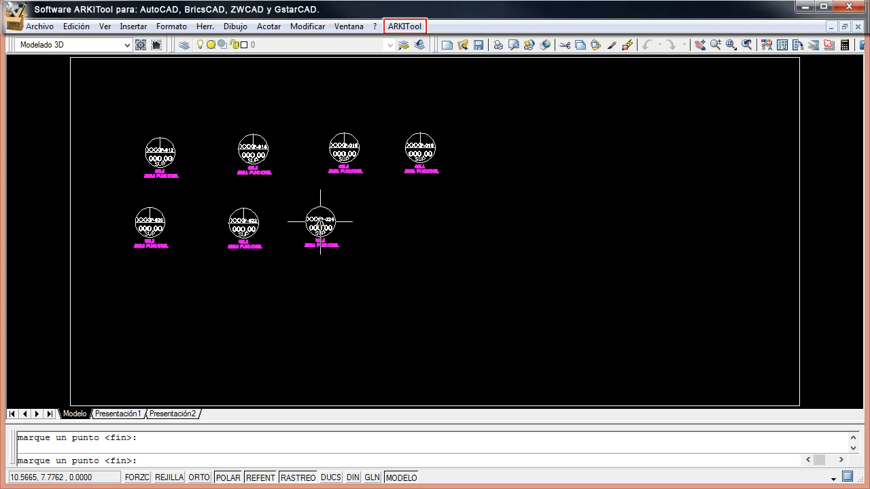
pyautogui.click(402, 222)
pyautogui.press('Return')
pyautogui.scroll(5, 149, 150)
pyautogui.scroll(-3, 148, 149)
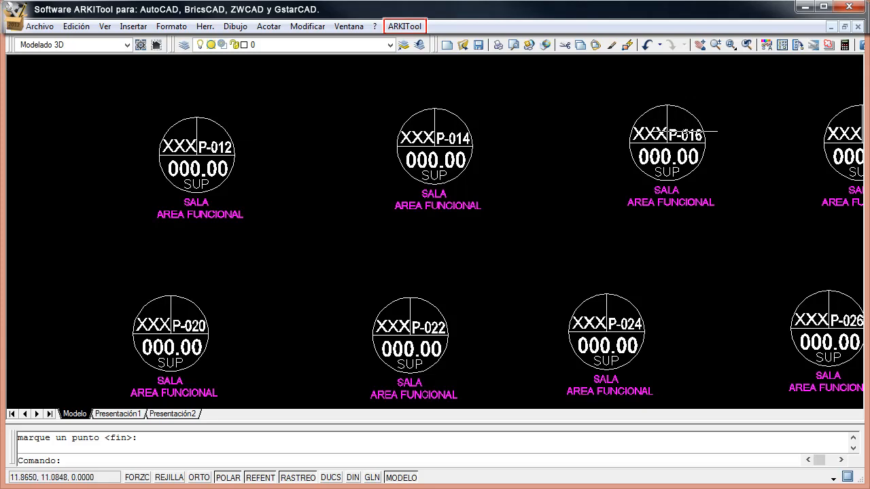
pyautogui.scroll(-3, 520, 184)
pyautogui.scroll(2, 557, 143)
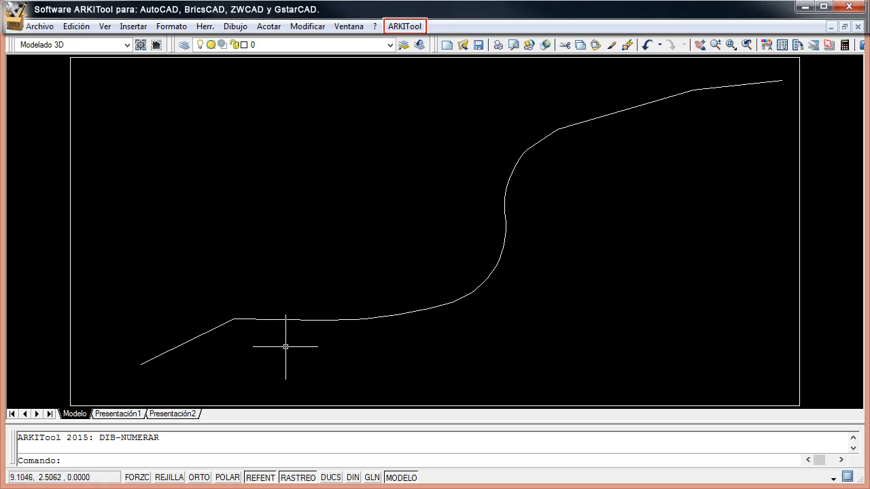
# - Run DIB-NUMERAR again and set the format to two digits, starting at 1 instead of the last value, with increment 5
pyautogui.press('Up')
pyautogui.press('Return')
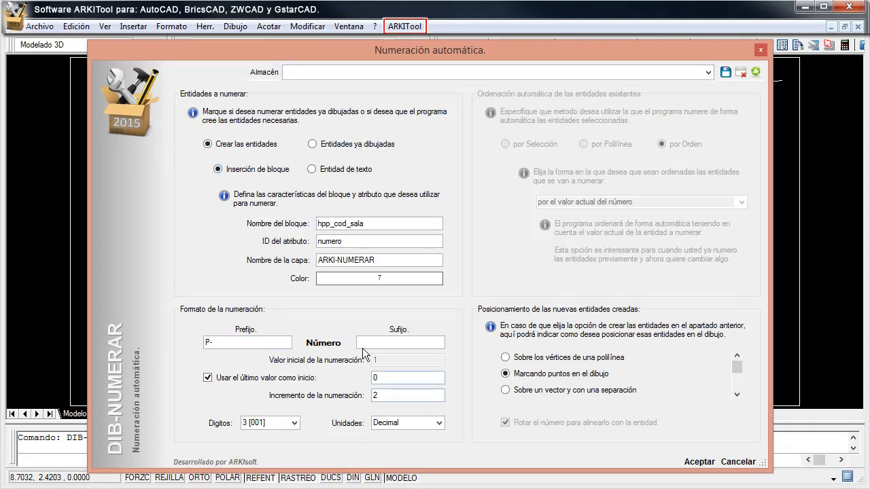
pyautogui.click(294, 424)
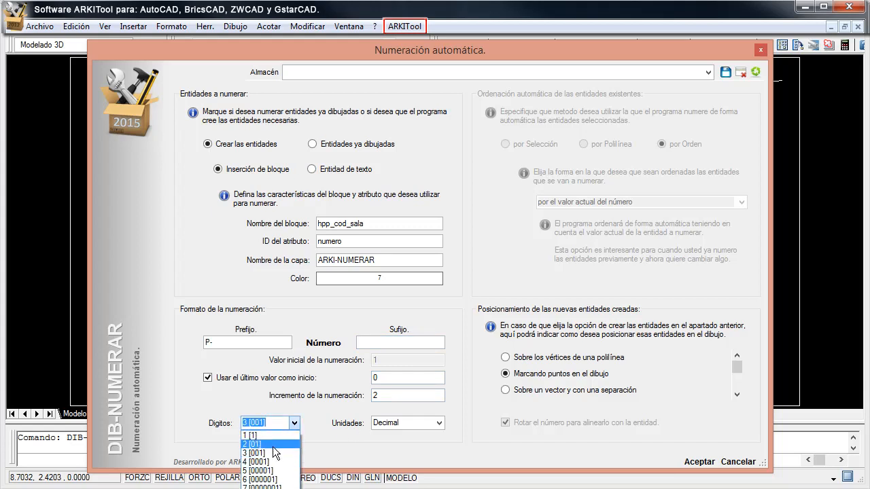
pyautogui.click(270, 444)
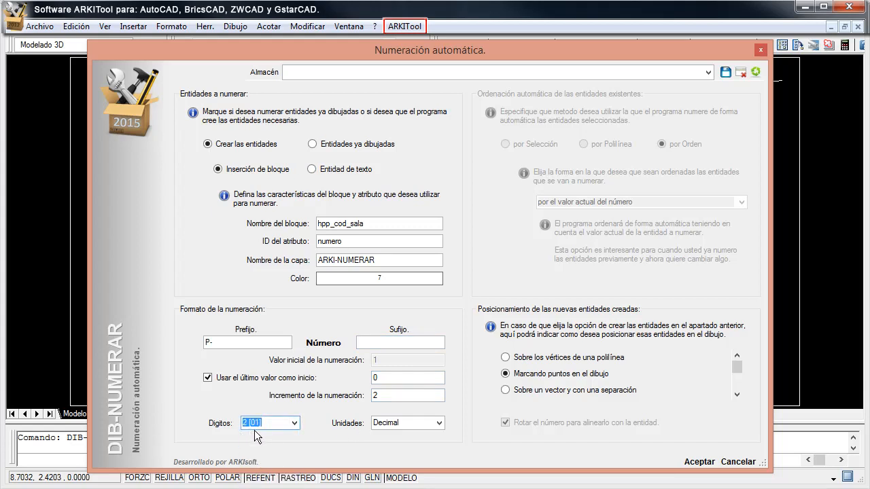
pyautogui.click(270, 380)
pyautogui.doubleClick(387, 395)
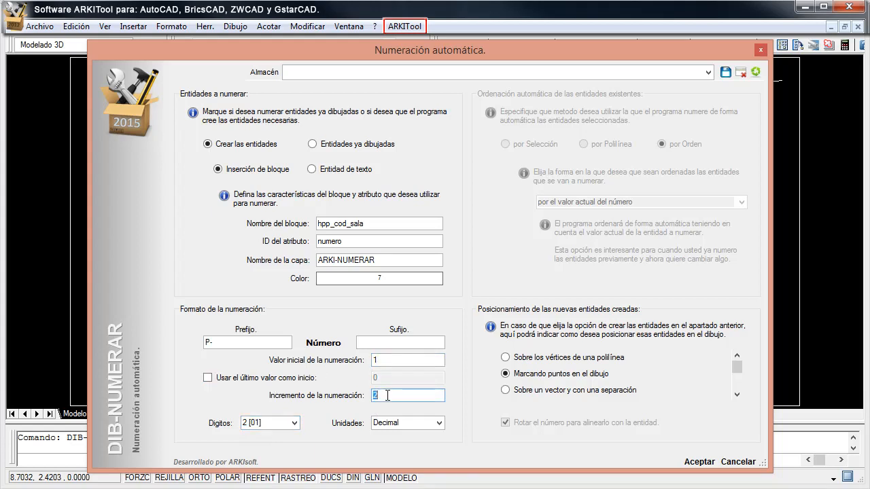
pyautogui.write('5')
# - Distribute 6 numbered blocks along the curved polyline using the option Sobre una entidad y una cantidad de entidades
pyautogui.click(737, 395)
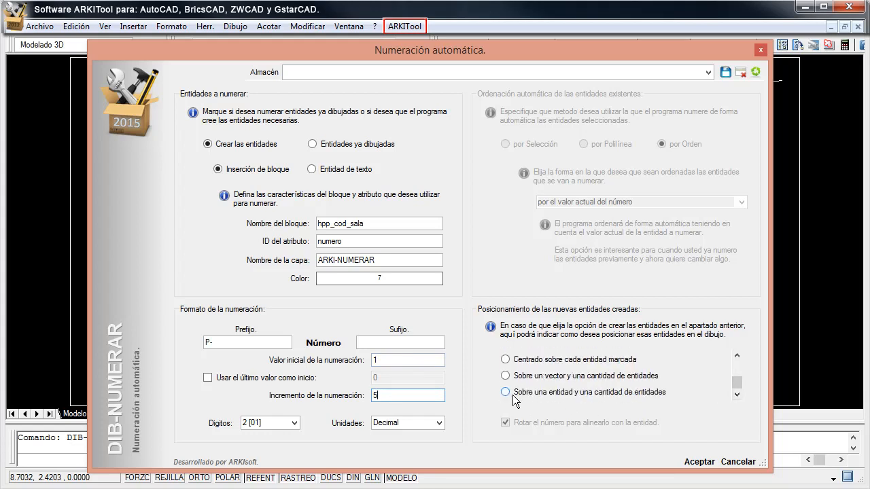
pyautogui.click(505, 392)
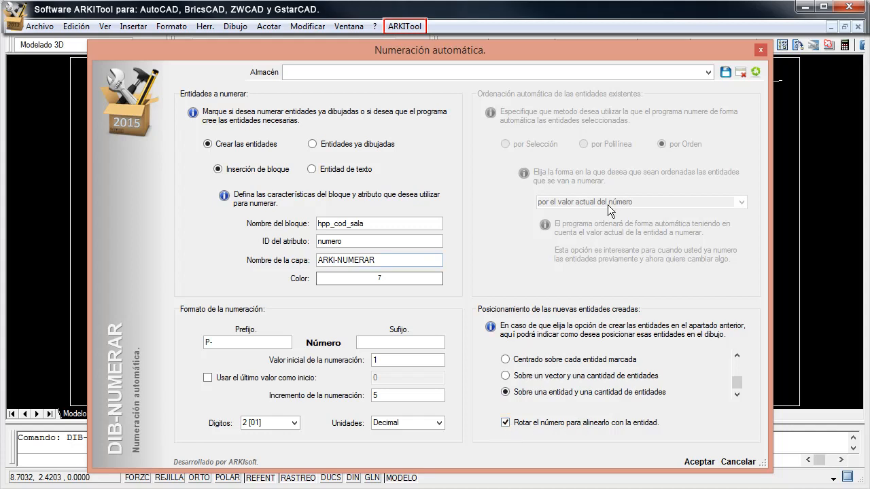
pyautogui.click(698, 462)
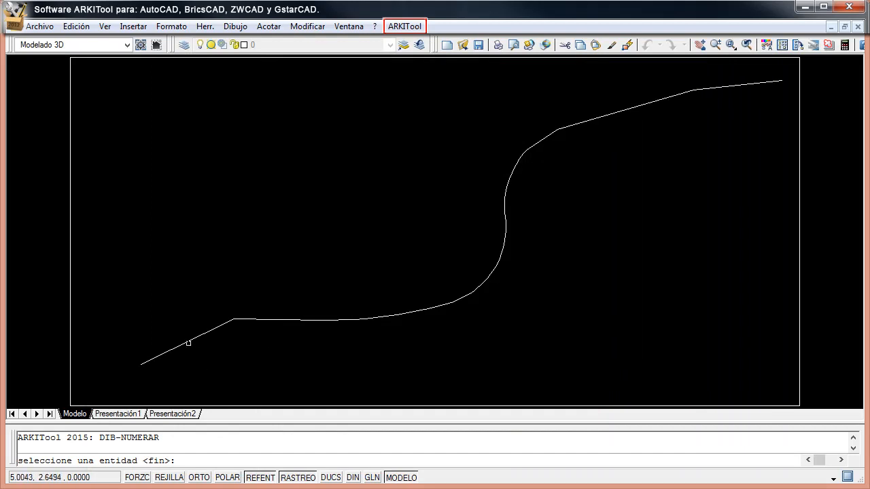
pyautogui.click(187, 343)
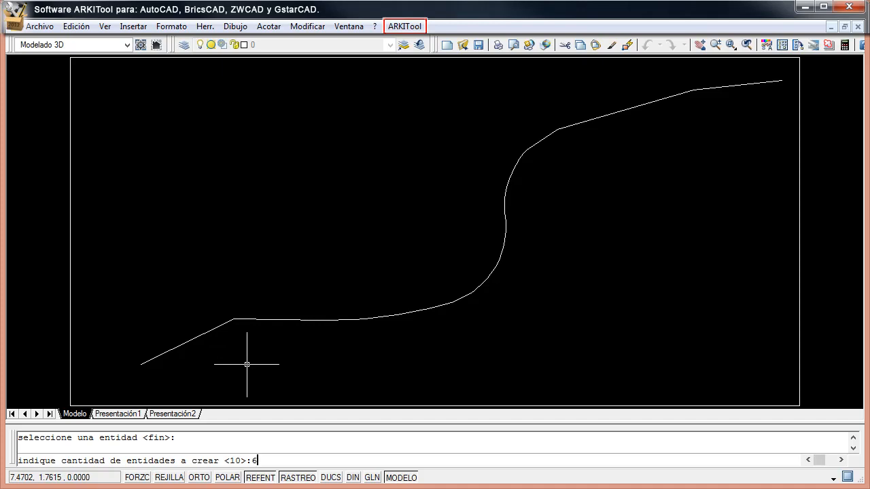
pyautogui.write('6')
pyautogui.press('Return')
pyautogui.press('Return')
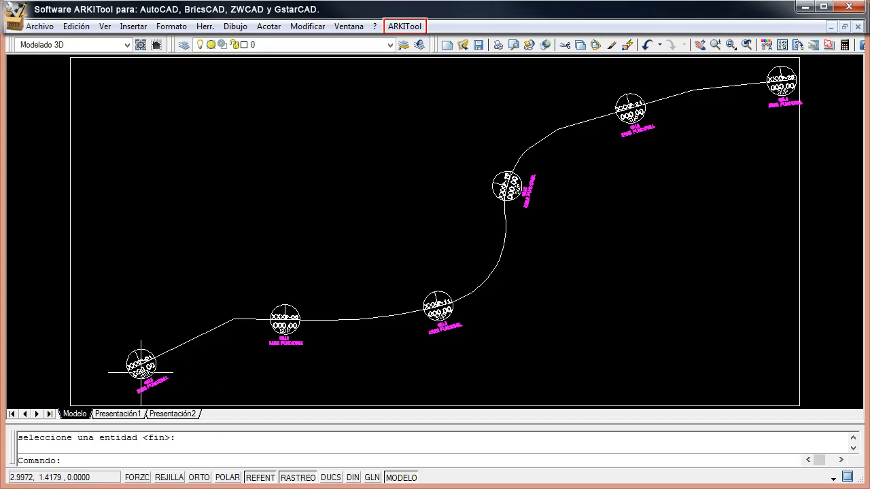
# - Examine the numbers and rotation of the six blocks distributed along the curved polyline
pyautogui.scroll(3, 140, 363)
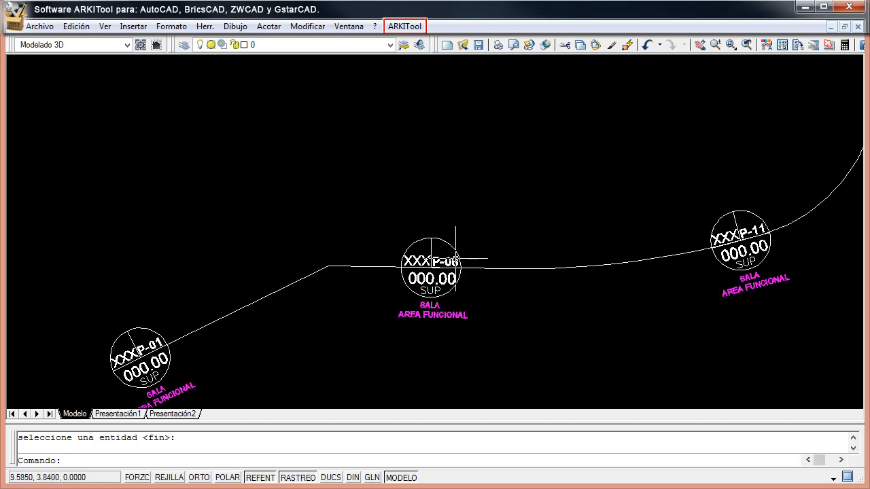
pyautogui.scroll(-2, 309, 303)
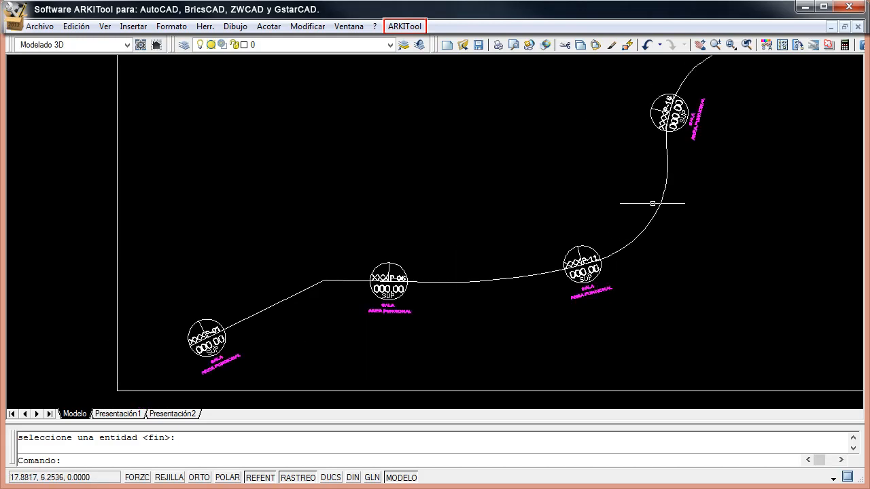
pyautogui.scroll(2, 663, 92)
pyautogui.scroll(-1, 628, 141)
pyautogui.scroll(-4, 627, 141)
pyautogui.scroll(4, 612, 189)
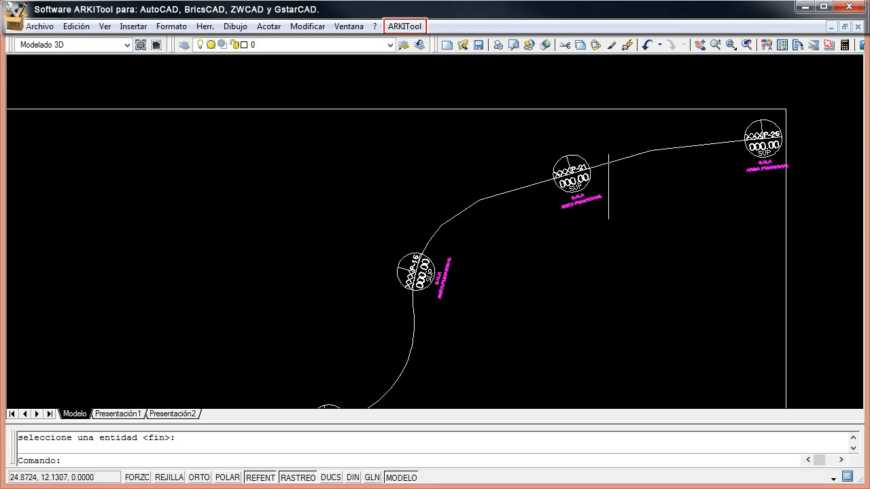
pyautogui.scroll(-2, 498, 201)
pyautogui.scroll(3, 723, 112)
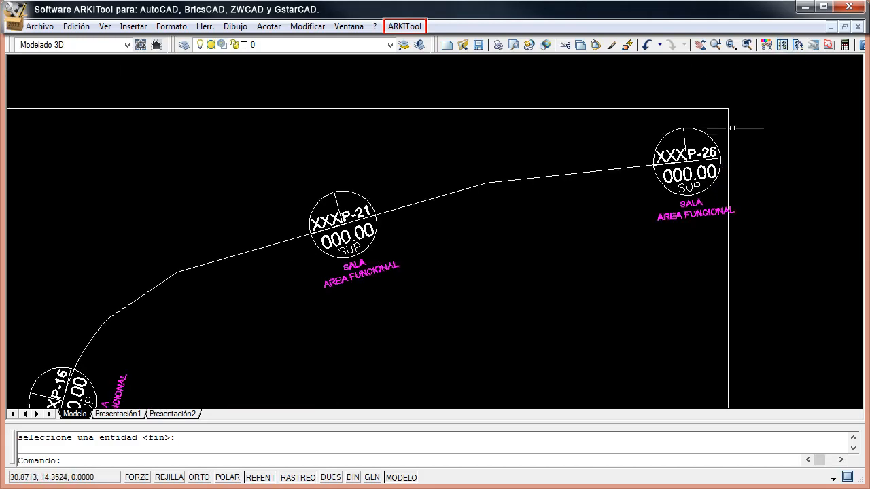
pyautogui.scroll(-4, 728, 128)
pyautogui.scroll(2, 295, 370)
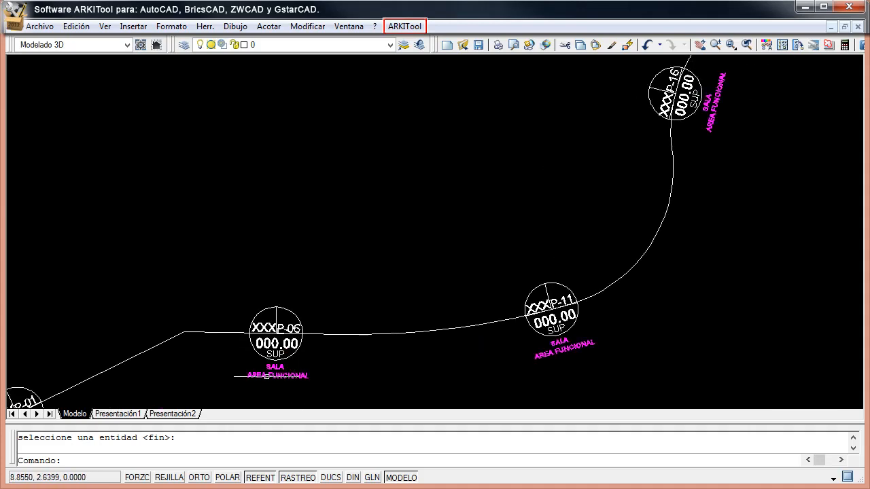
pyautogui.scroll(-2, 625, 190)
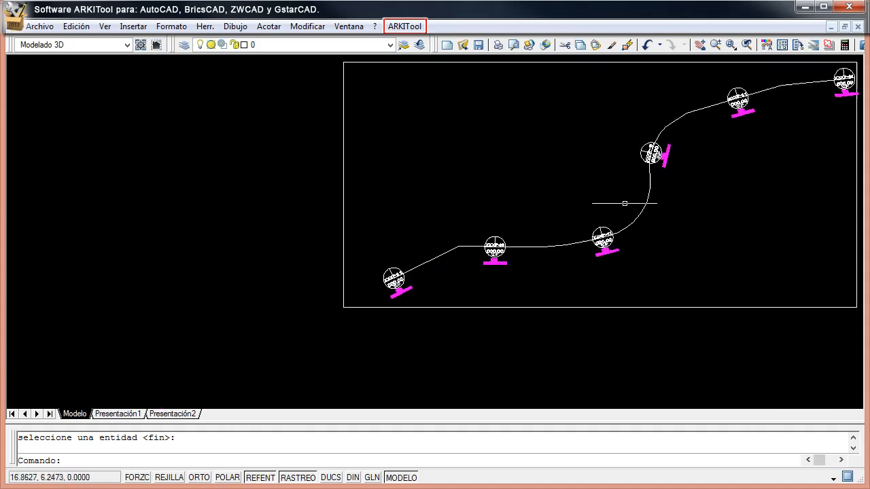
pyautogui.scroll(3, 818, 79)
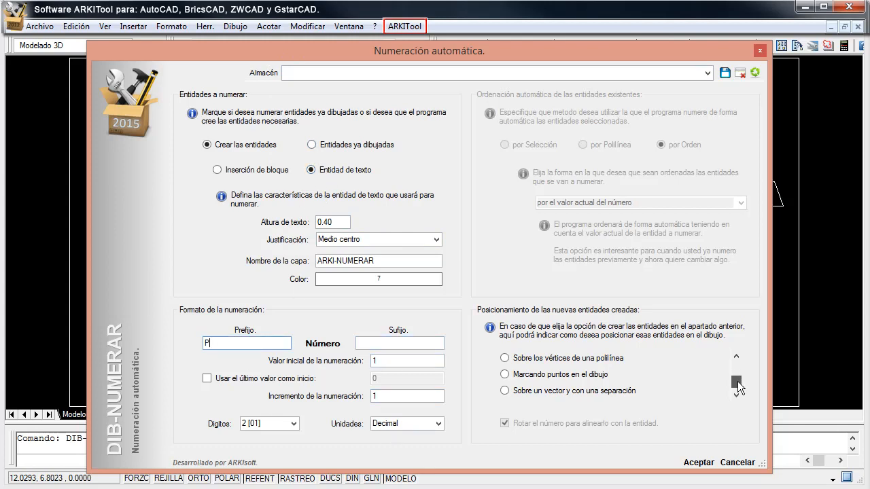
# - Number twelve of the rectangles, trapezoids and circles with texts P01 to P12 using the option Centrado sobre cada entidad marcada
pyautogui.click(738, 381)
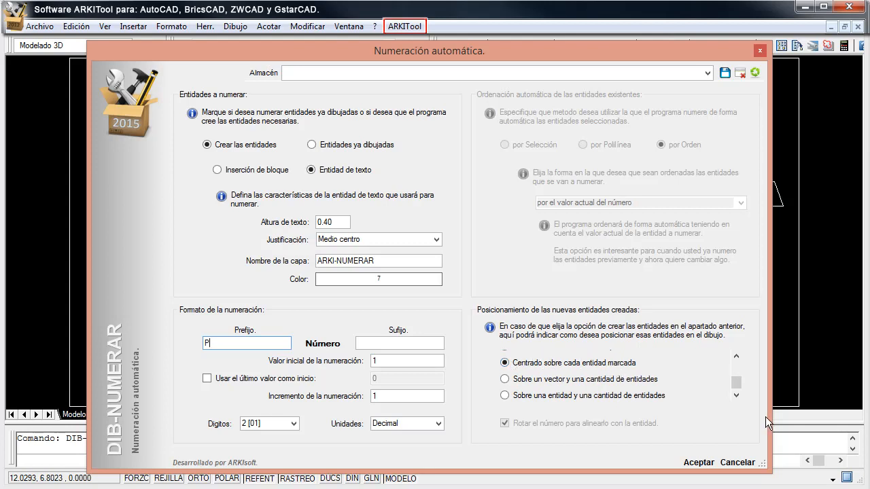
pyautogui.click(700, 465)
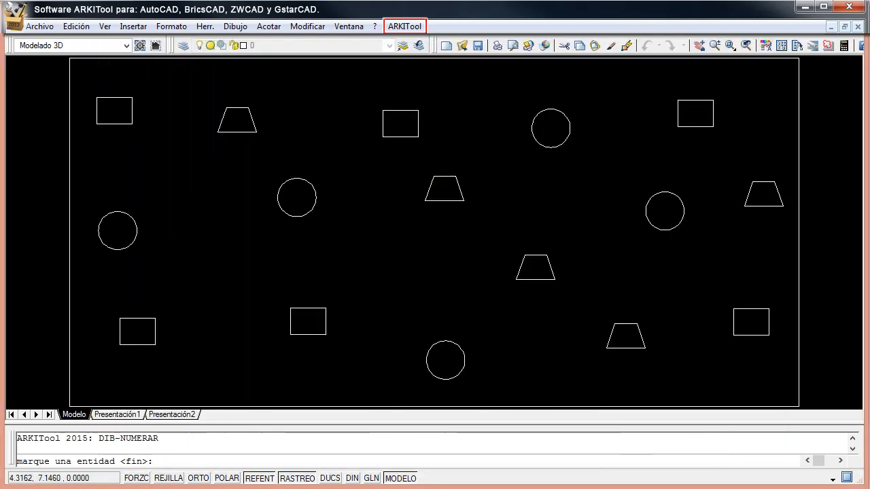
pyautogui.click(125, 124)
pyautogui.click(236, 133)
pyautogui.click(384, 132)
pyautogui.click(312, 211)
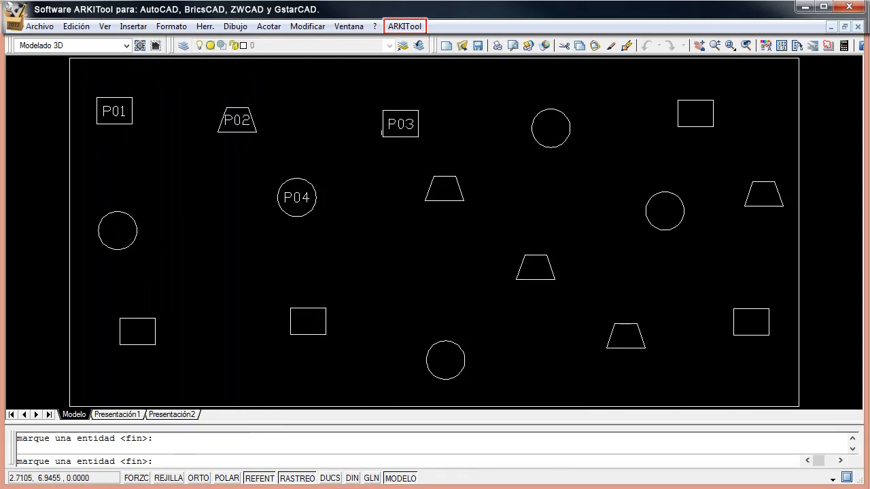
pyautogui.click(133, 242)
pyautogui.click(134, 318)
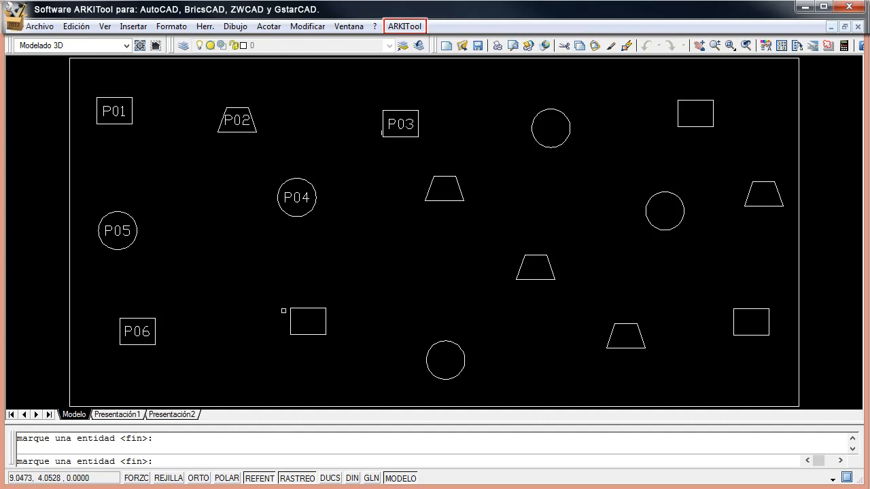
pyautogui.click(289, 309)
pyautogui.click(428, 347)
pyautogui.click(523, 263)
pyautogui.click(455, 195)
pyautogui.click(537, 114)
pyautogui.click(651, 197)
pyautogui.press('Return')
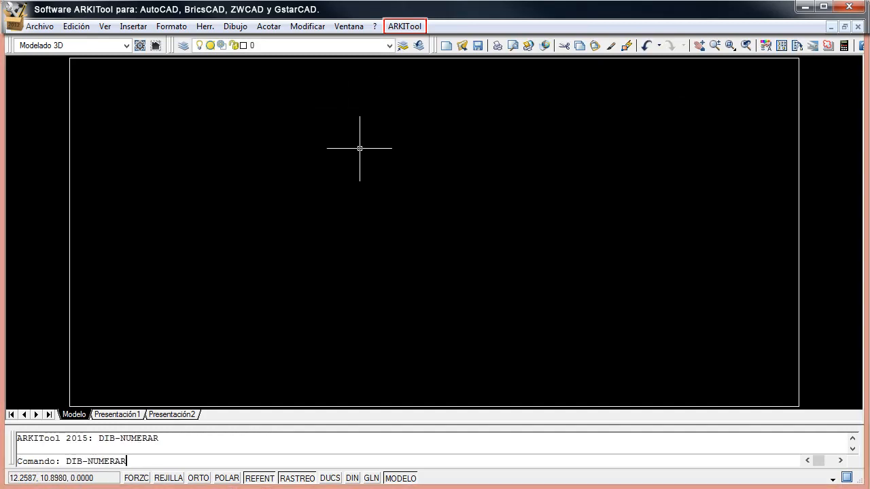
# - Run DIB-NUMERAR again with initial value 5, increment 5 and a three-digit format
pyautogui.press('Return')
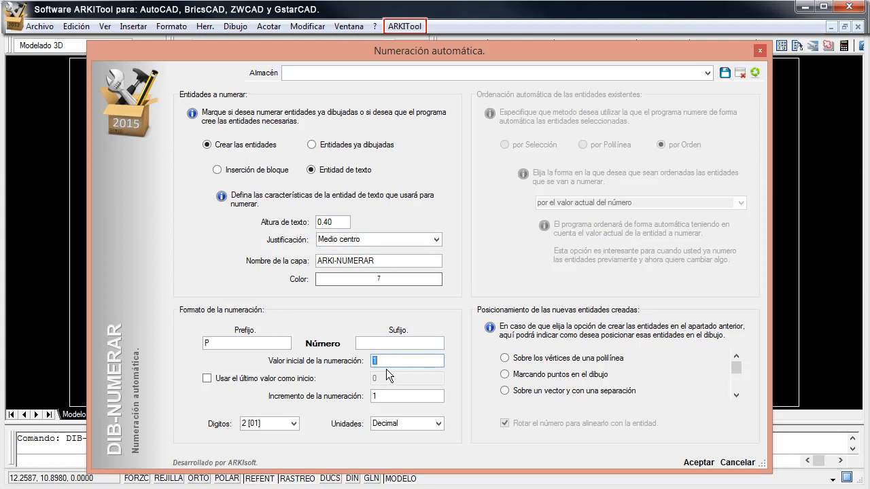
pyautogui.write('5')
pyautogui.doubleClick(395, 396)
pyautogui.click(270, 423)
pyautogui.click(265, 452)
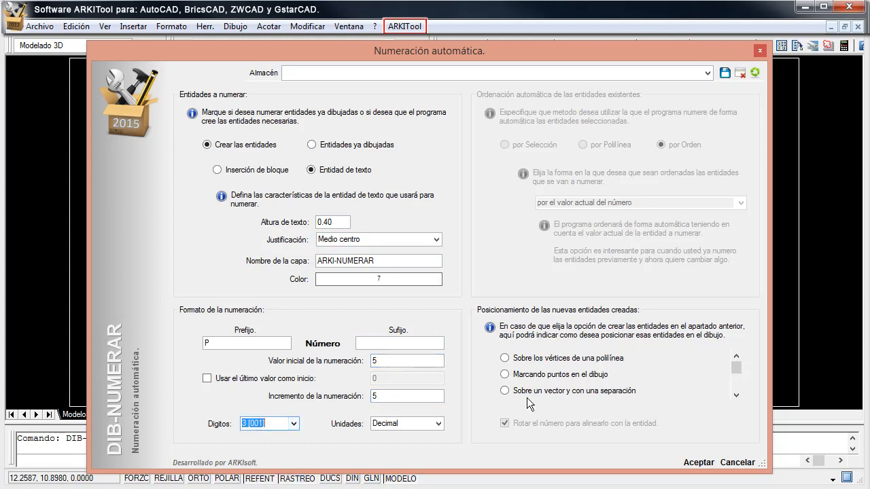
# - Set the positioning of the new texts to Sobre un vector y con una separación and accept the settings
pyautogui.moveTo(738, 365); pyautogui.dragTo(739, 385)
pyautogui.click(736, 397)
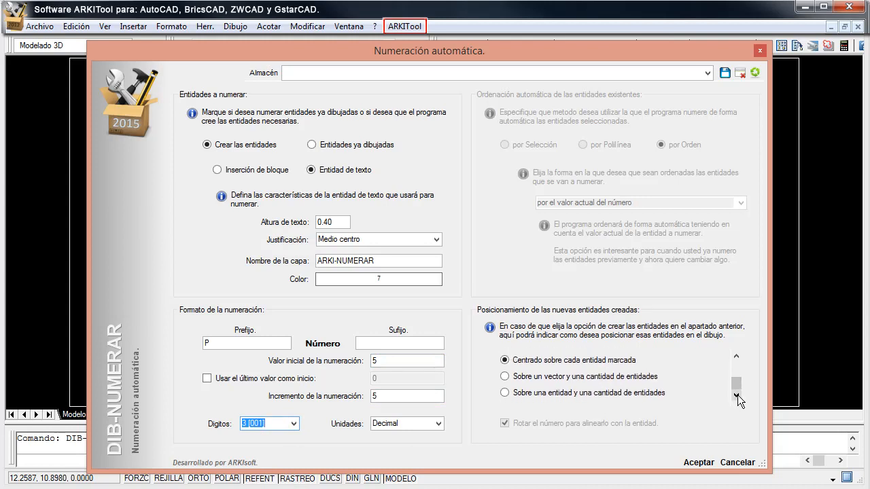
pyautogui.click(736, 356)
pyautogui.click(737, 356)
pyautogui.click(504, 355)
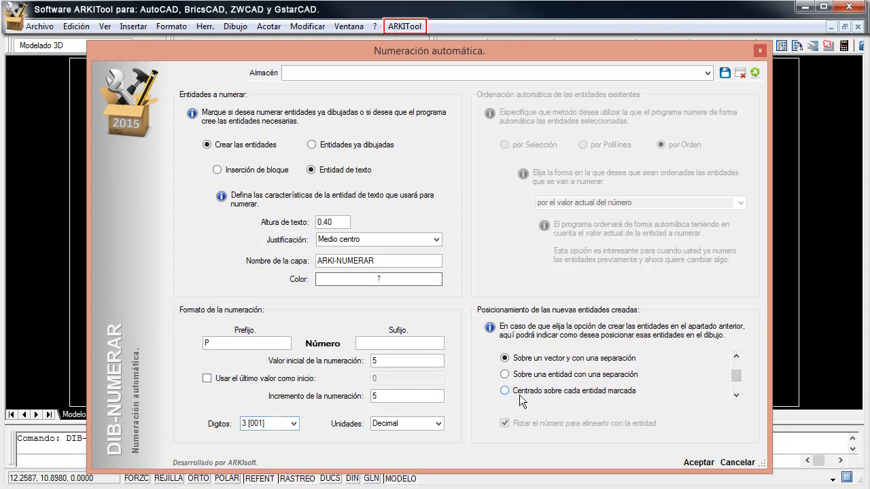
pyautogui.click(700, 463)
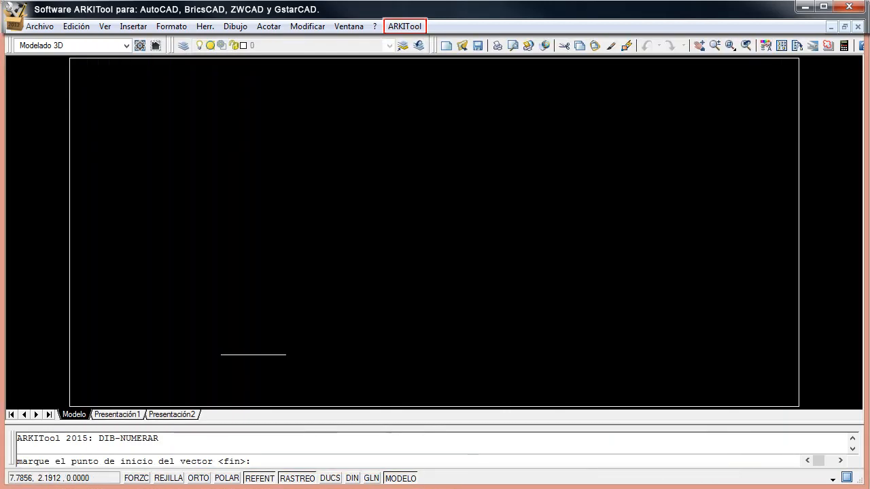
# - Create the numbered texts along a rising diagonal vector across the frame, give their separation with two points and end the command
pyautogui.click(130, 357)
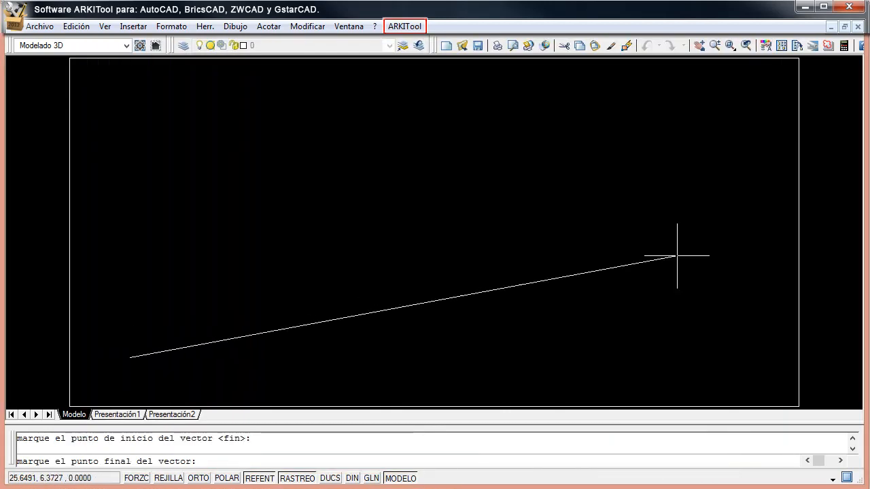
pyautogui.click(756, 97)
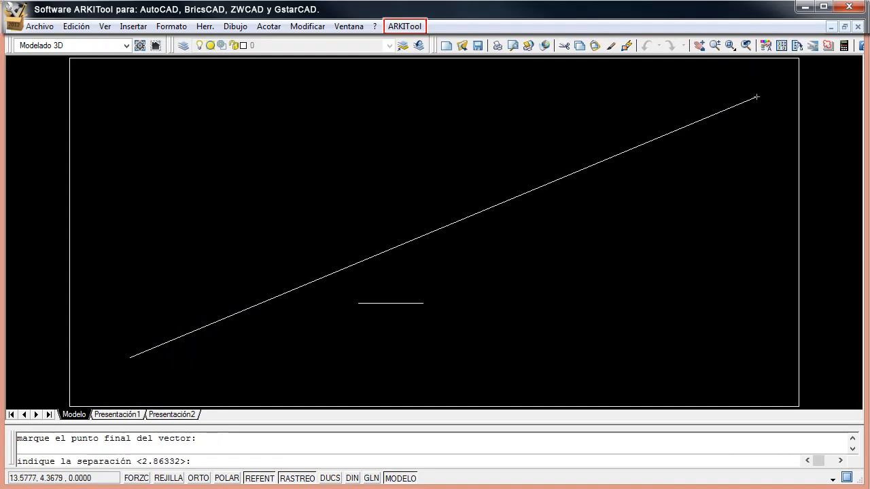
pyautogui.click(134, 361)
pyautogui.click(193, 375)
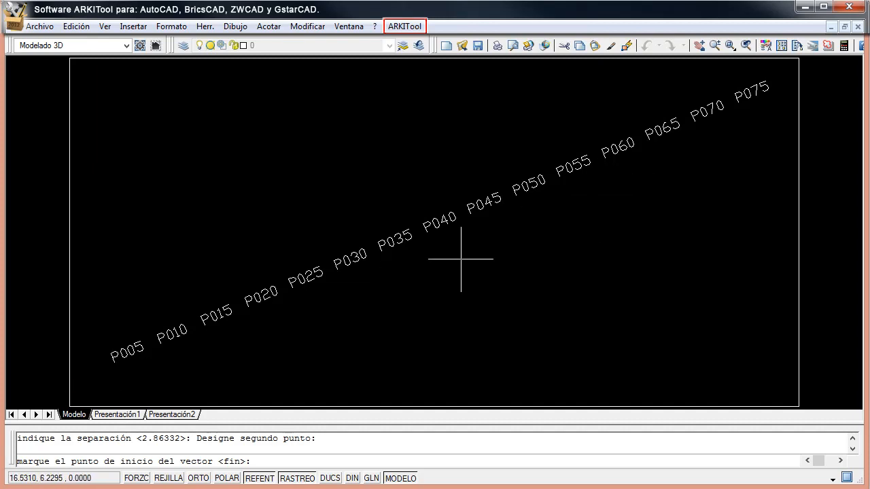
pyautogui.press('Return')
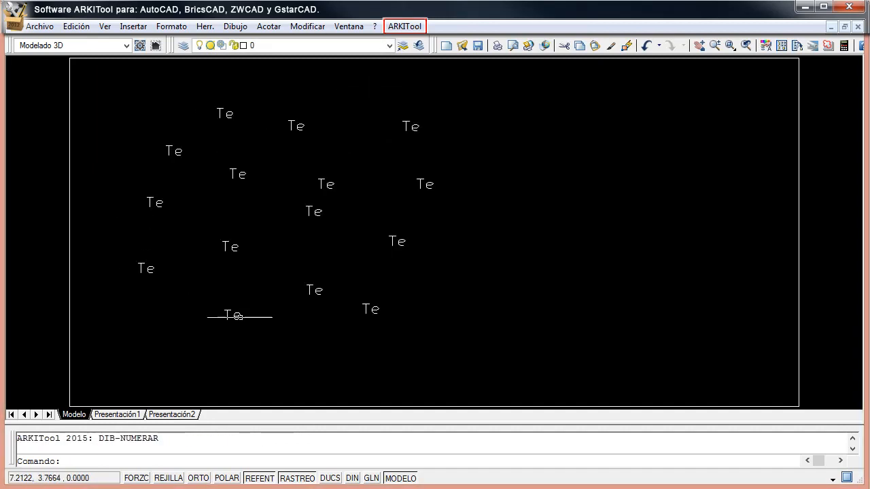
pyautogui.click(315, 291)
pyautogui.click(306, 212)
pyautogui.click(326, 182)
pyautogui.press('Escape')
# - Run DIB-NUMERAR for Entidades ya dibujadas and set the entity type to Entidad de texto
pyautogui.write('DIB-NUMERAR')
pyautogui.press('Return')
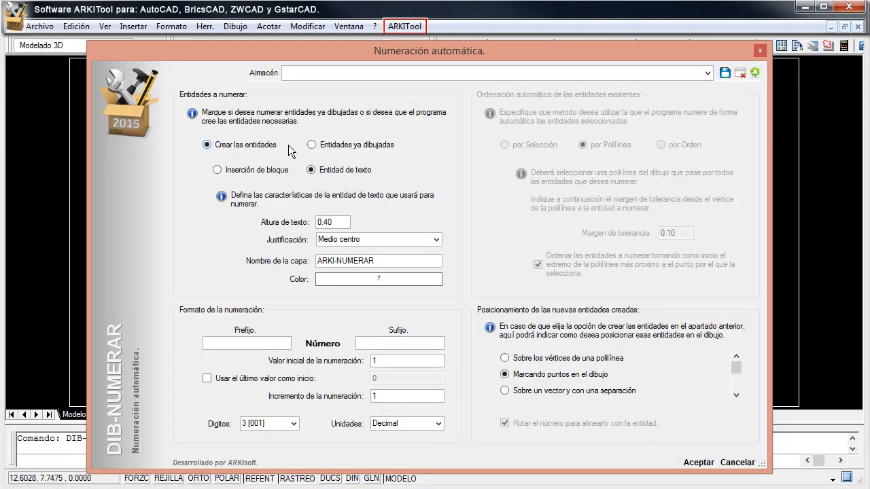
pyautogui.click(316, 146)
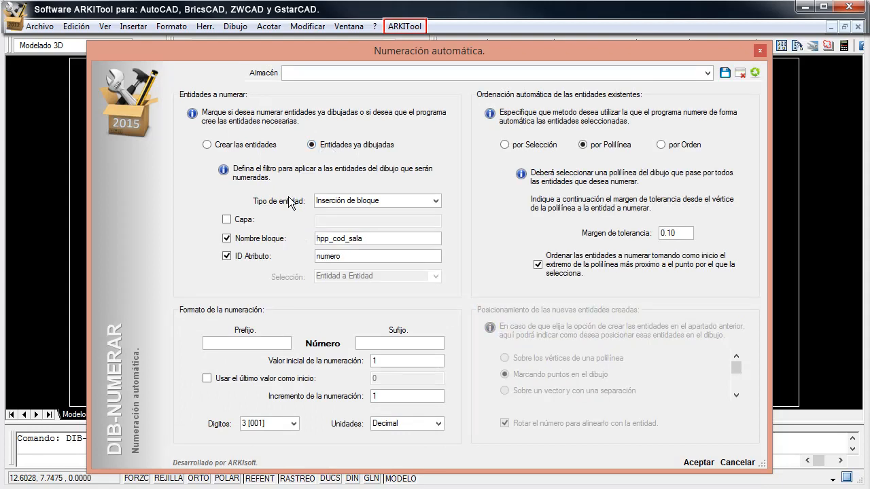
pyautogui.click(435, 200)
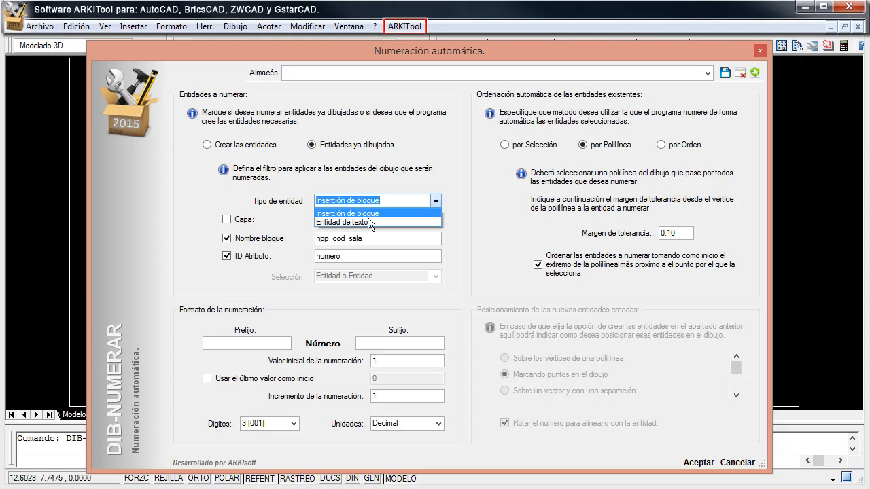
pyautogui.click(370, 223)
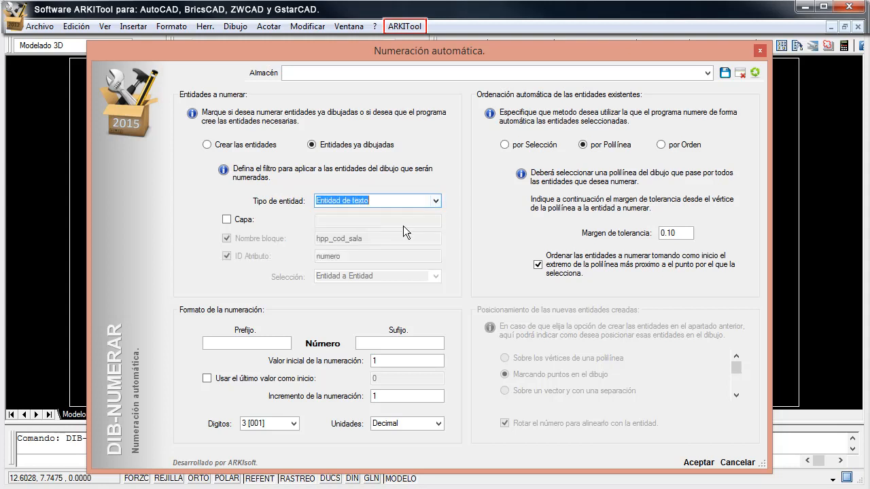
pyautogui.click(228, 221)
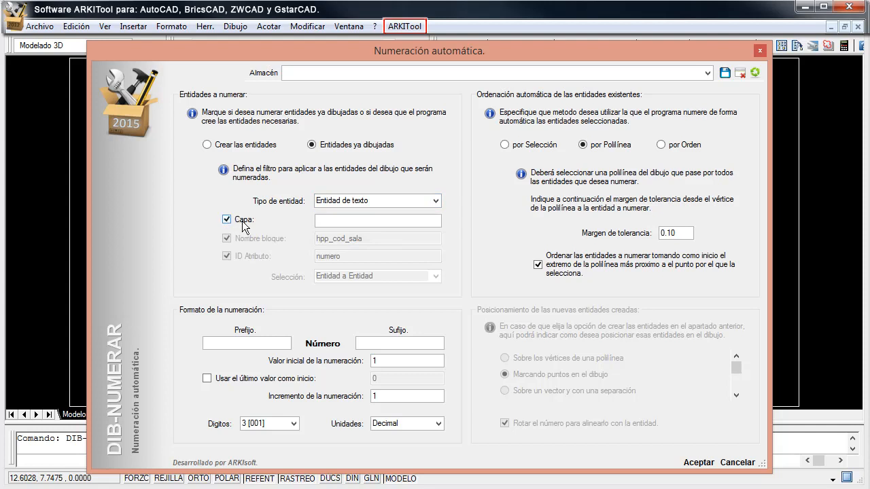
pyautogui.click(336, 219)
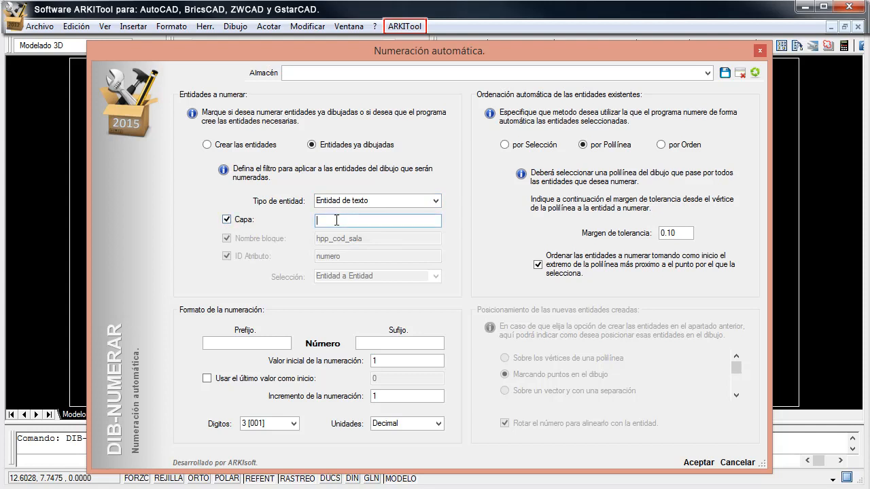
pyautogui.click(228, 220)
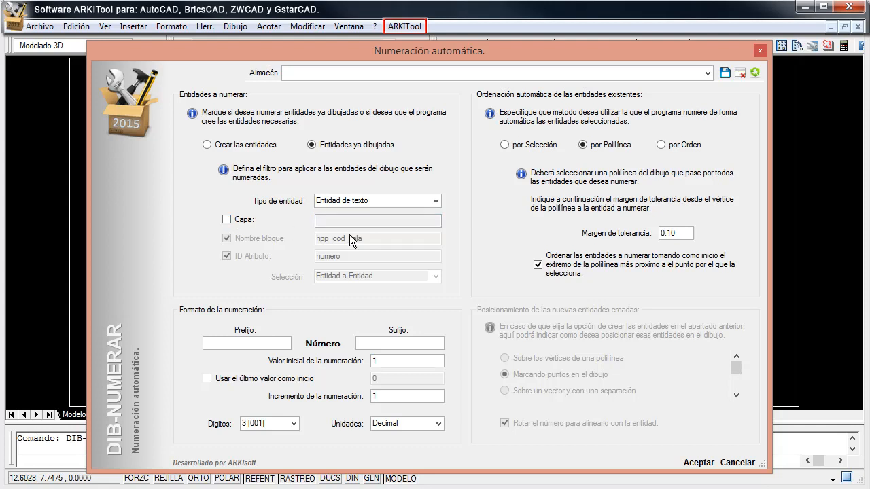
# - Order the existing entities por Selección with the selection mode Entidad a Entidad and accept the settings
pyautogui.click(519, 145)
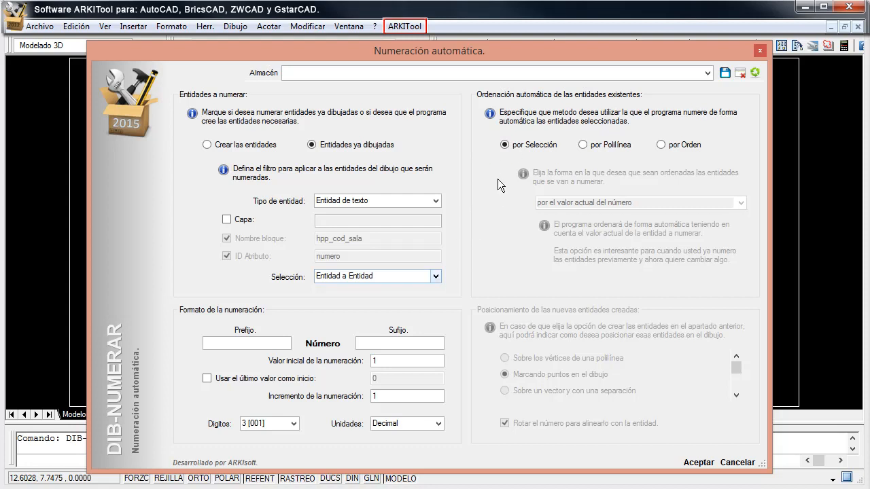
pyautogui.click(437, 276)
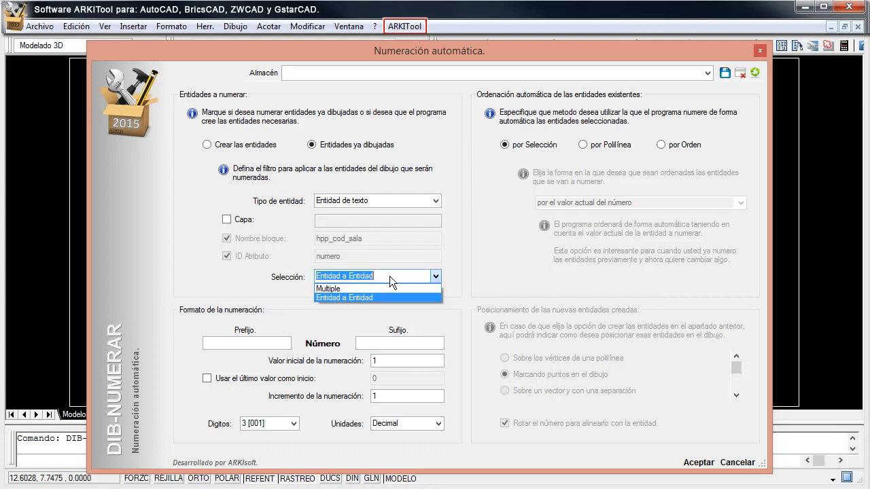
pyautogui.click(349, 297)
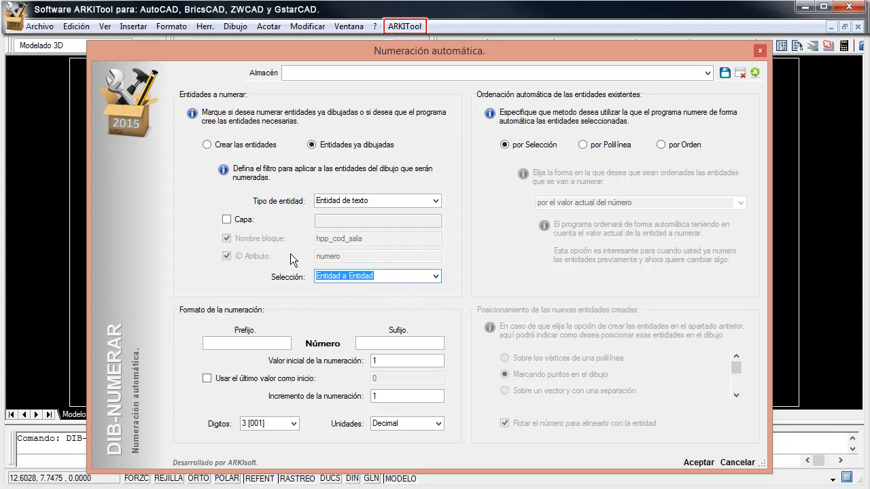
pyautogui.click(699, 462)
# - Number the two upper-left Te texts as 001 and 002 and end the command
pyautogui.click(224, 113)
pyautogui.click(174, 150)
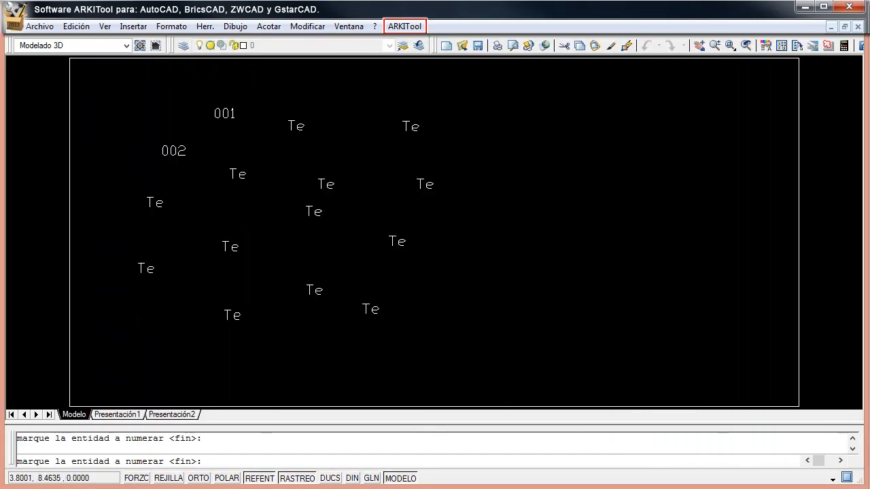
pyautogui.press('Return')
# - Repeat DIB-NUMERAR with the same settings and number the remaining Te texts one by one from 001 to 013, ending the command
pyautogui.press('Return')
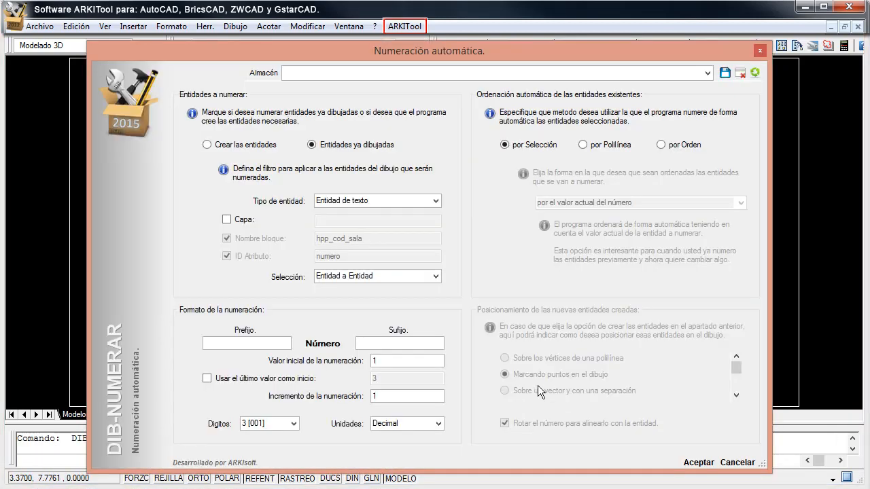
pyautogui.click(700, 462)
pyautogui.click(155, 202)
pyautogui.click(146, 268)
pyautogui.click(226, 243)
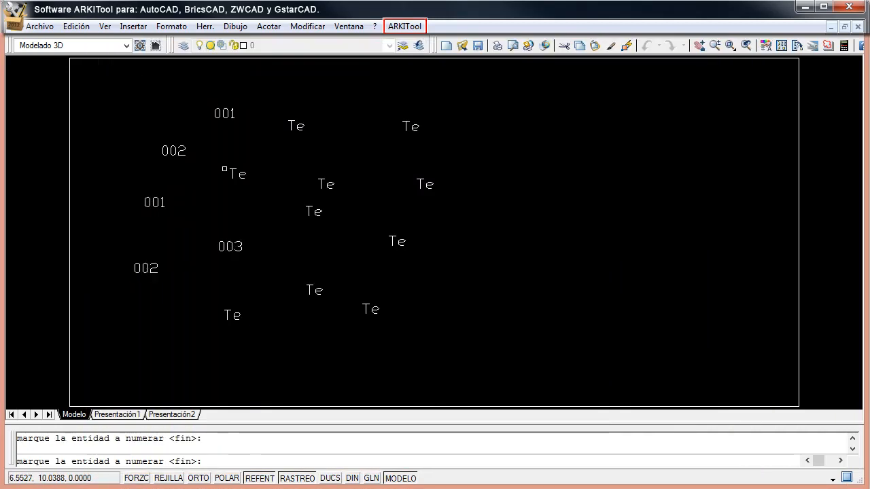
pyautogui.click(233, 170)
pyautogui.click(289, 126)
pyautogui.click(406, 123)
pyautogui.click(328, 183)
pyautogui.click(314, 210)
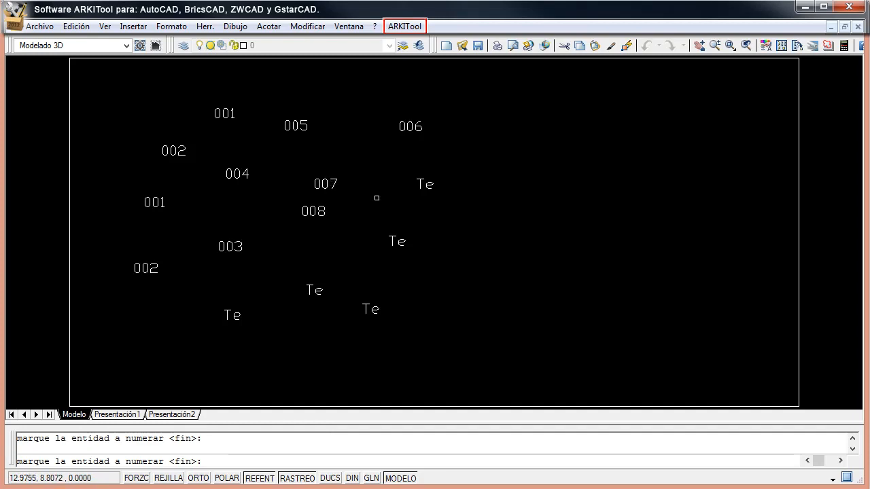
pyautogui.click(418, 181)
pyautogui.click(313, 290)
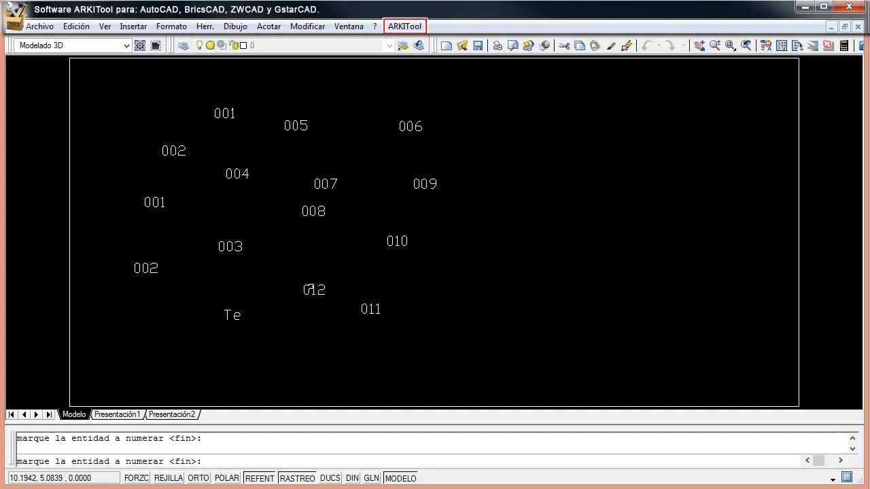
pyautogui.click(241, 314)
pyautogui.press('Escape')
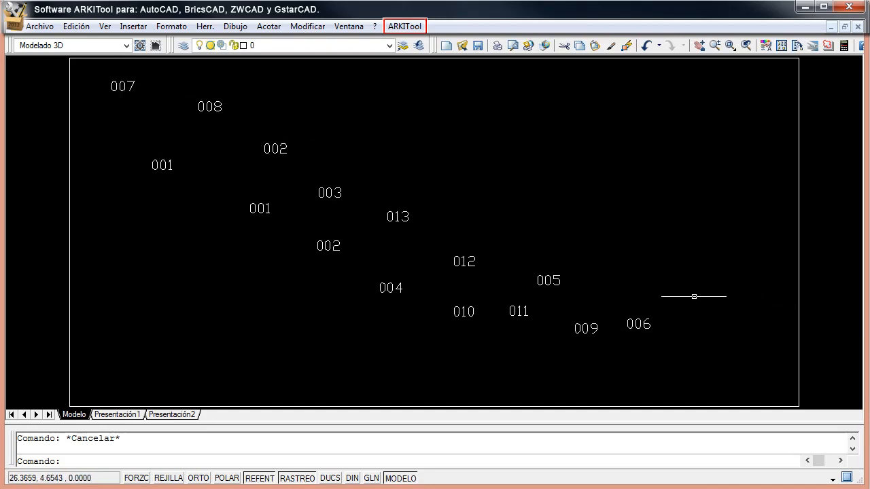
# - Run DIB-NUMERAR and order the existing texts por Orden, por la posición de la entidad en el dibujo
pyautogui.write('DIB-NUMERAR')
pyautogui.press('Return')
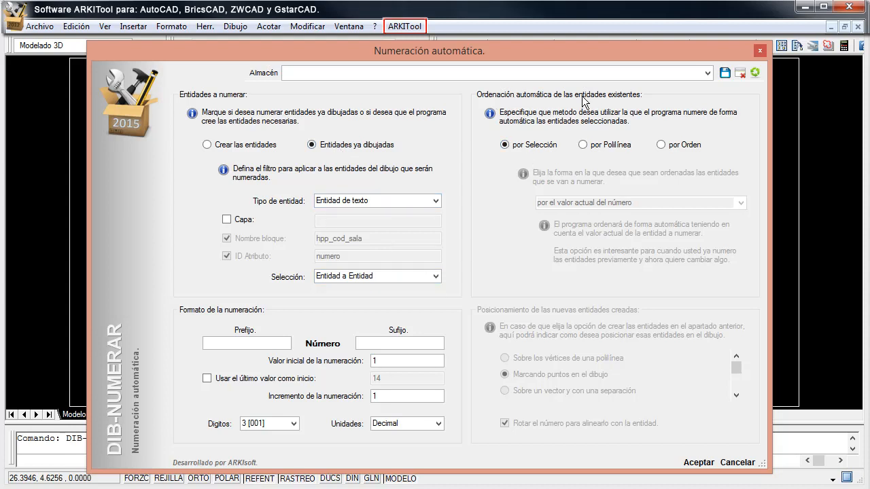
pyautogui.click(662, 145)
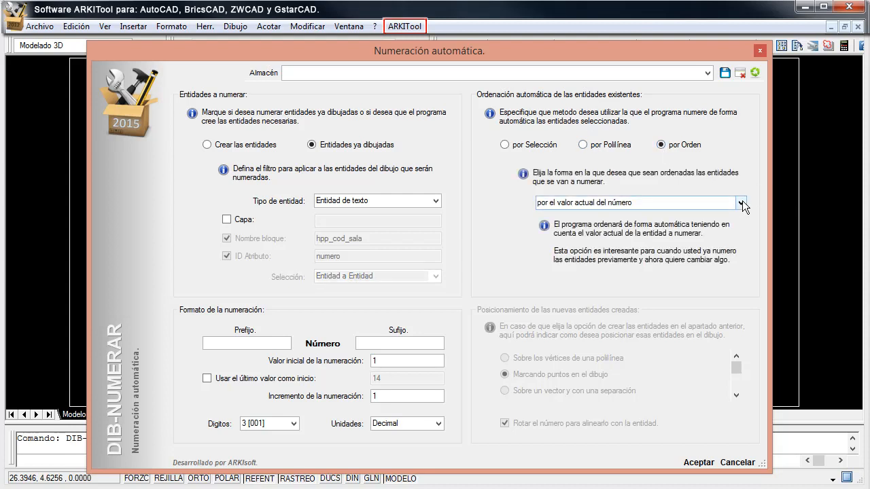
pyautogui.click(741, 202)
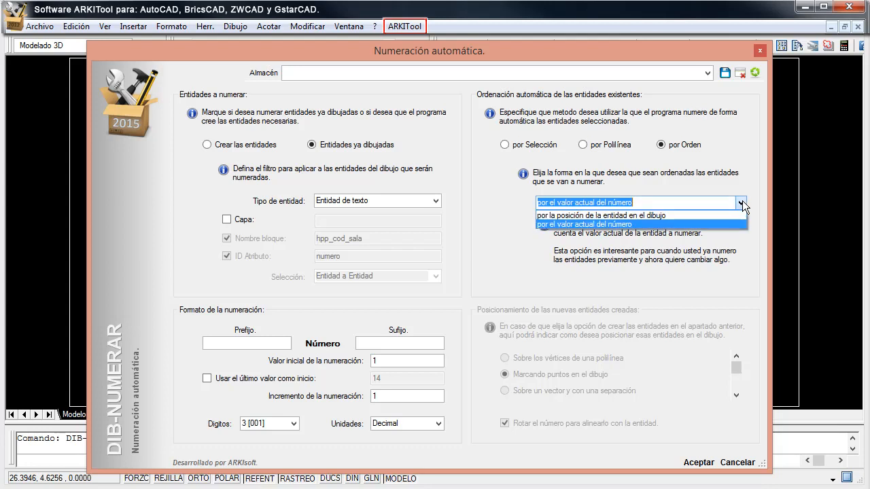
pyautogui.click(623, 216)
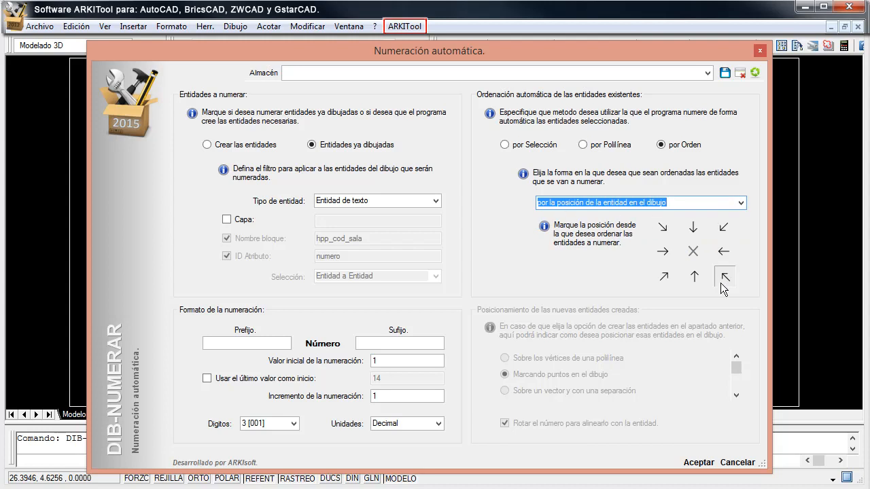
# - Try several ordering directions and choose the diagonal one running from the upper-left corner to the lower-right
pyautogui.click(664, 230)
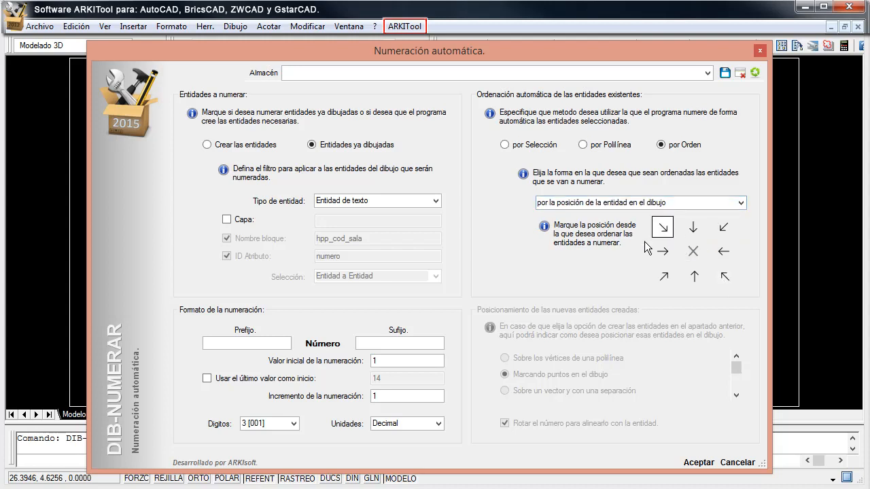
pyautogui.click(663, 252)
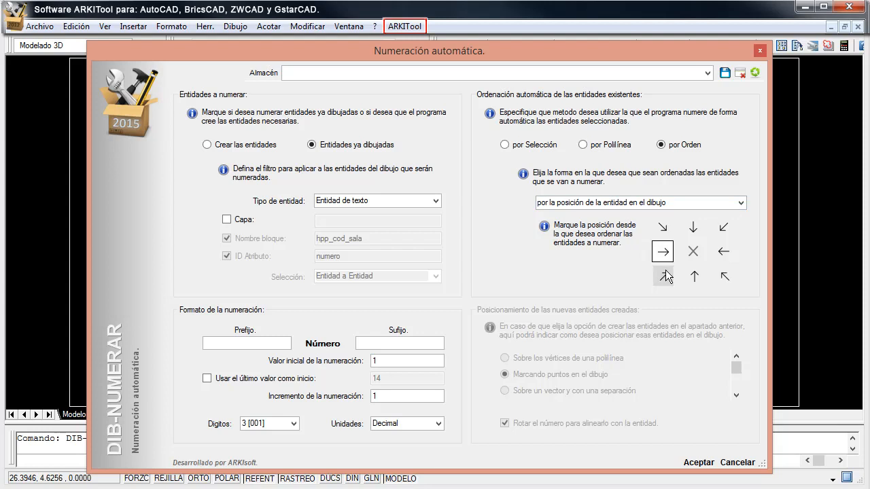
pyautogui.click(666, 274)
pyautogui.click(668, 235)
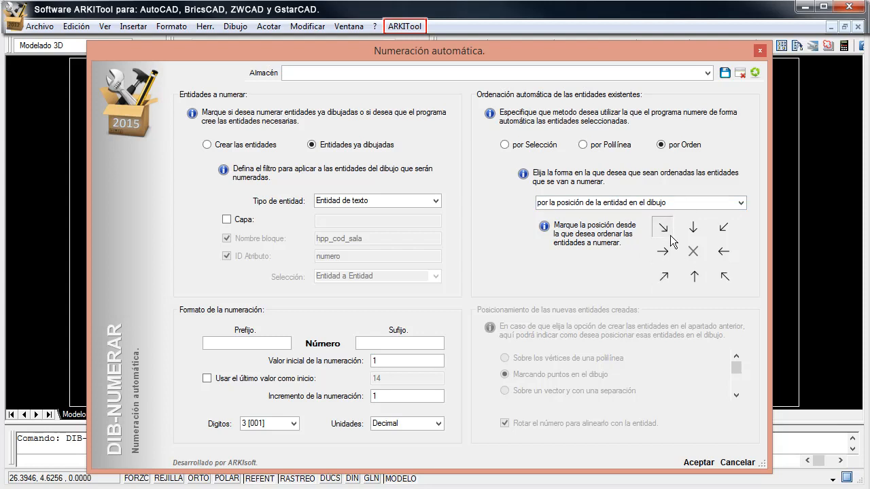
pyautogui.click(654, 233)
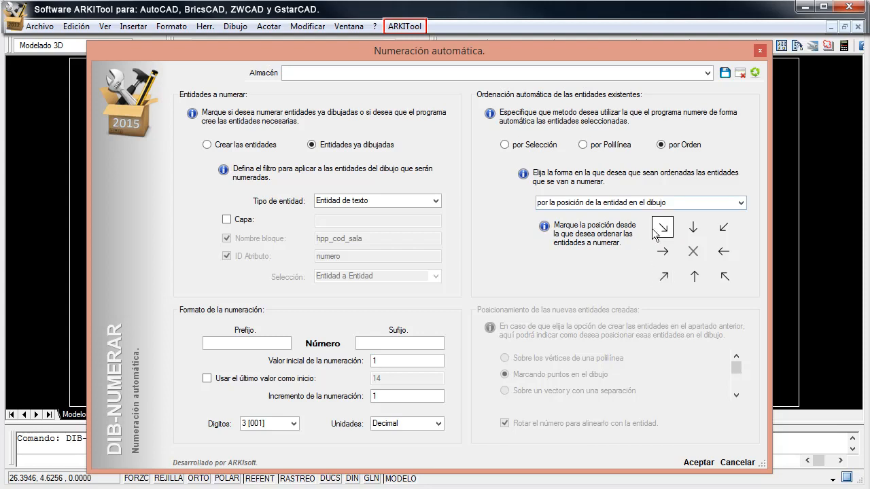
# - Accept the settings, select all the numbered texts with a crossing window, renumber them from 001 and end the command
pyautogui.click(699, 462)
pyautogui.click(704, 372)
pyautogui.click(113, 76)
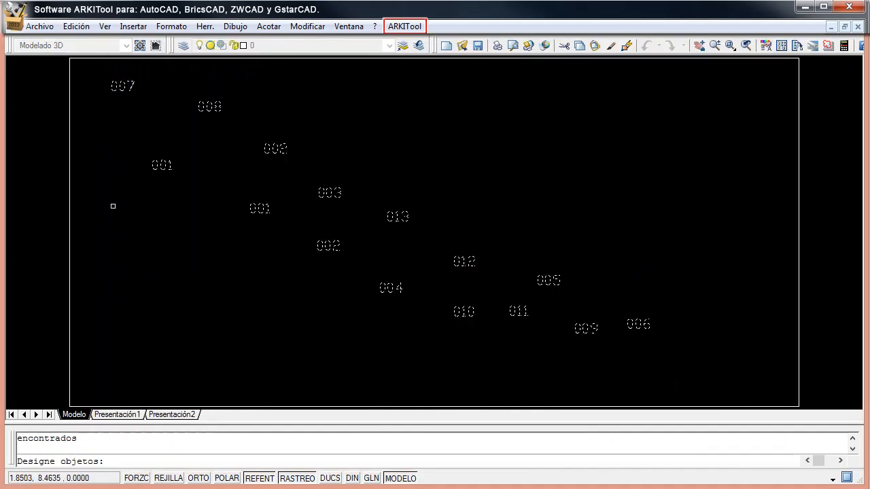
pyautogui.press('Return')
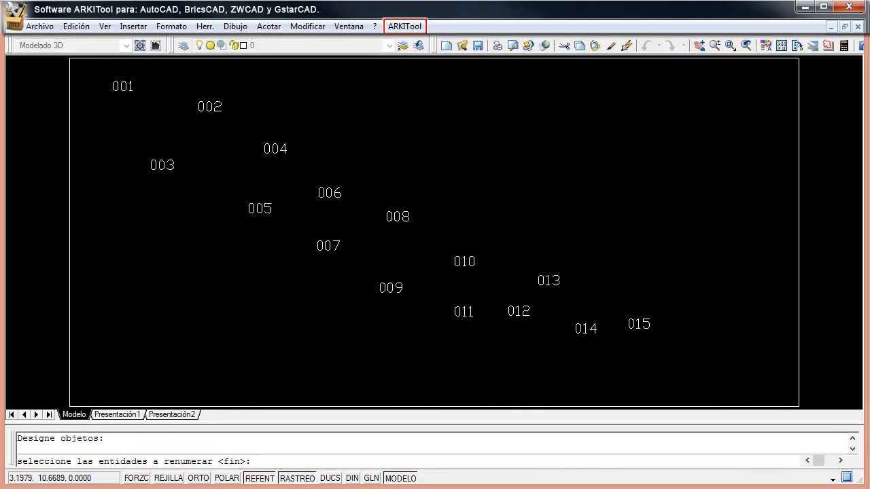
pyautogui.press('Return')
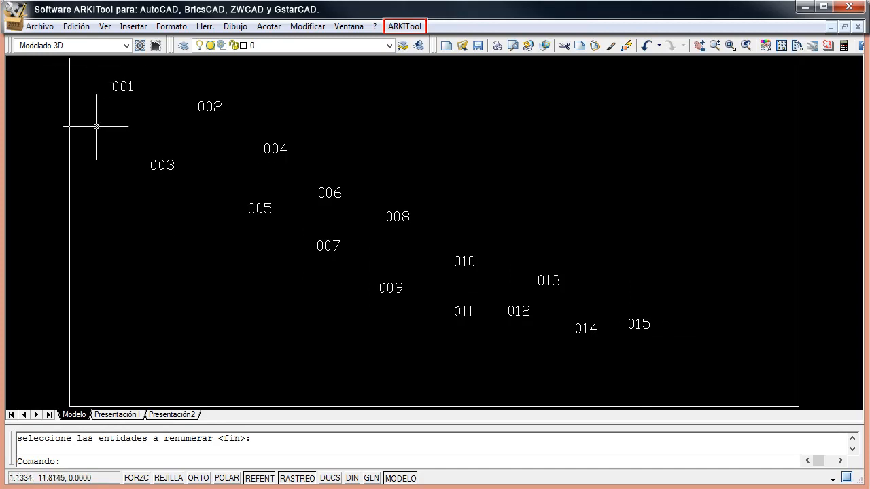
# - Repeat DIB-NUMERAR with the diagonal direction starting from the lower-right corner and renumber all the texts
pyautogui.press('Return')
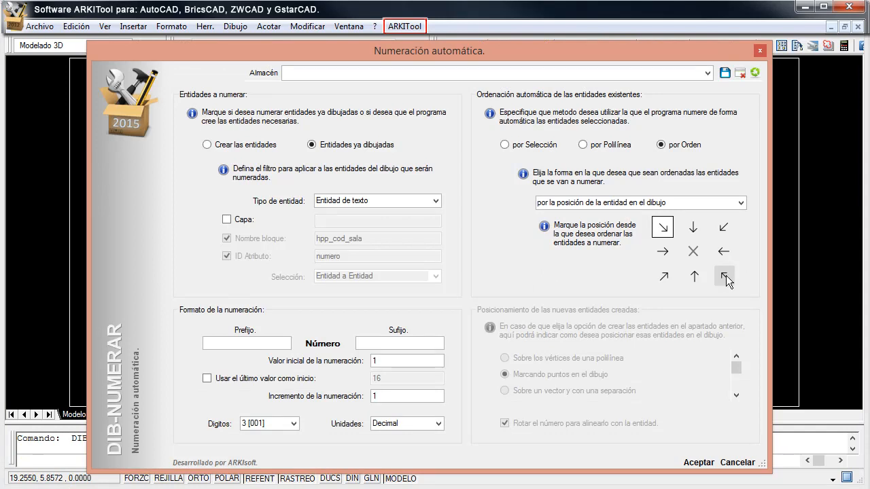
pyautogui.click(726, 278)
pyautogui.click(699, 463)
pyautogui.click(677, 367)
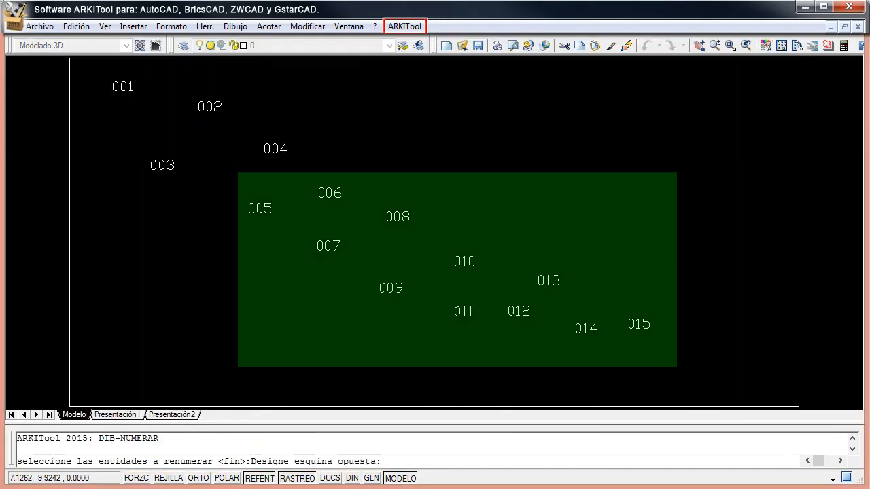
pyautogui.click(123, 85)
pyautogui.press('Return')
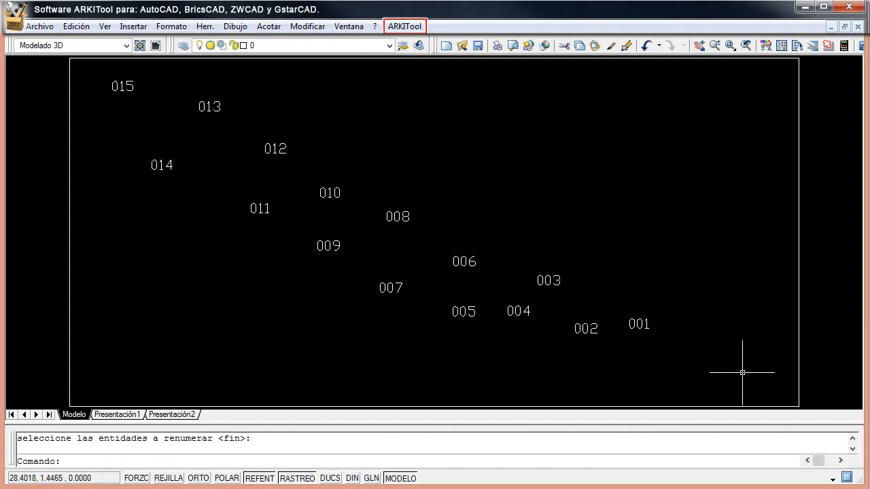
pyautogui.press('Escape')
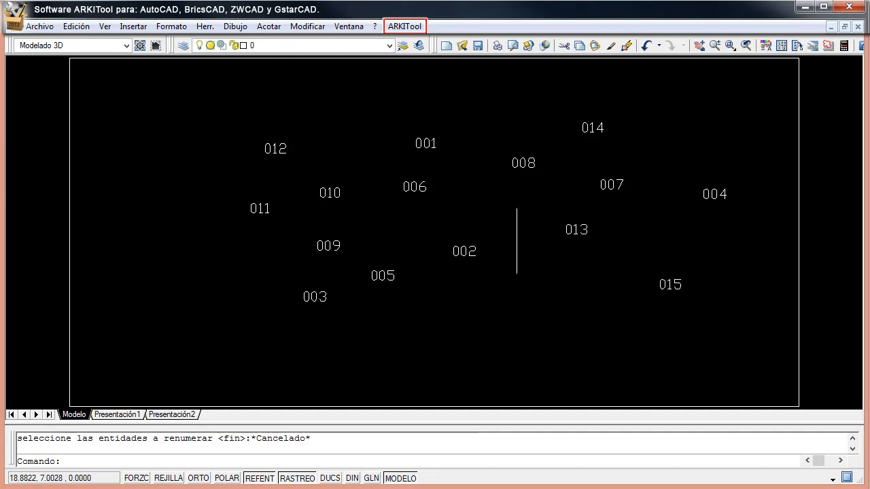
# - Run DIB-NUMERAR on the scattered texts and set the ordering to por el valor actual del número
pyautogui.write('DIB-NUMERAR')
pyautogui.press('Return')
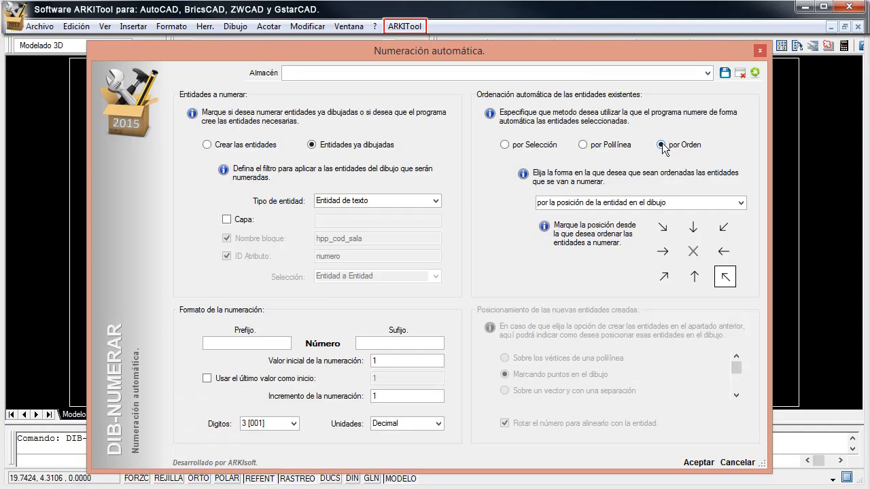
pyautogui.click(741, 202)
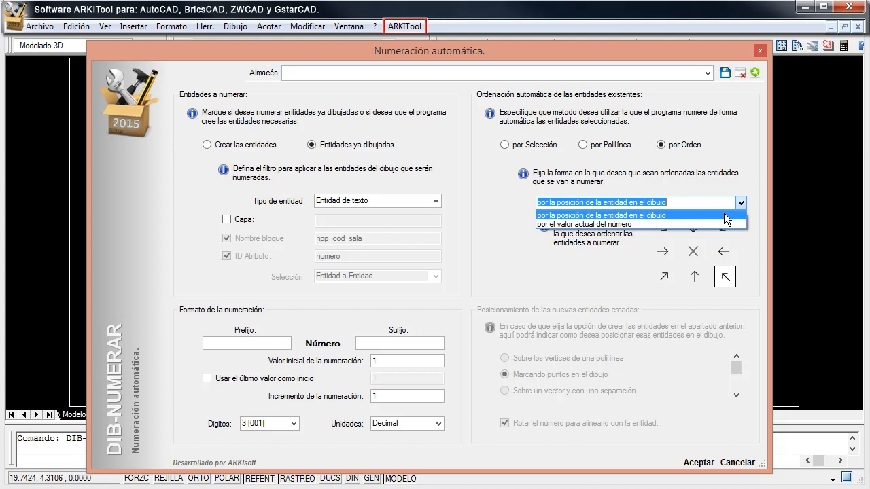
pyautogui.click(598, 225)
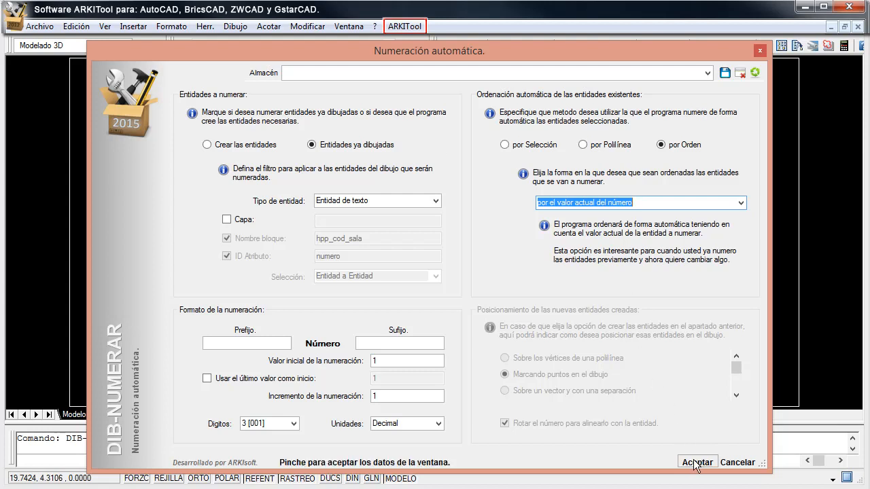
# - Set the numbering's initial value to 20 and its increment to 2, and accept the settings
pyautogui.doubleClick(385, 362)
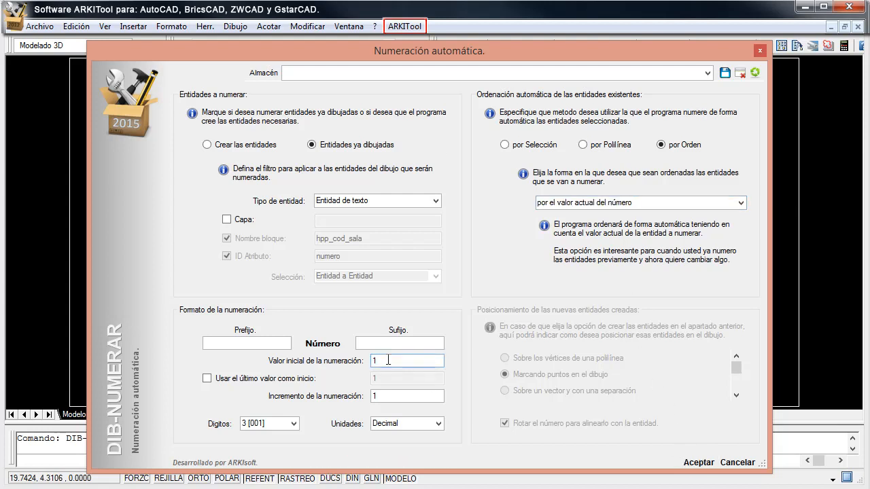
pyautogui.doubleClick(384, 359)
pyautogui.write('20')
pyautogui.doubleClick(381, 397)
pyautogui.write('2')
pyautogui.click(701, 463)
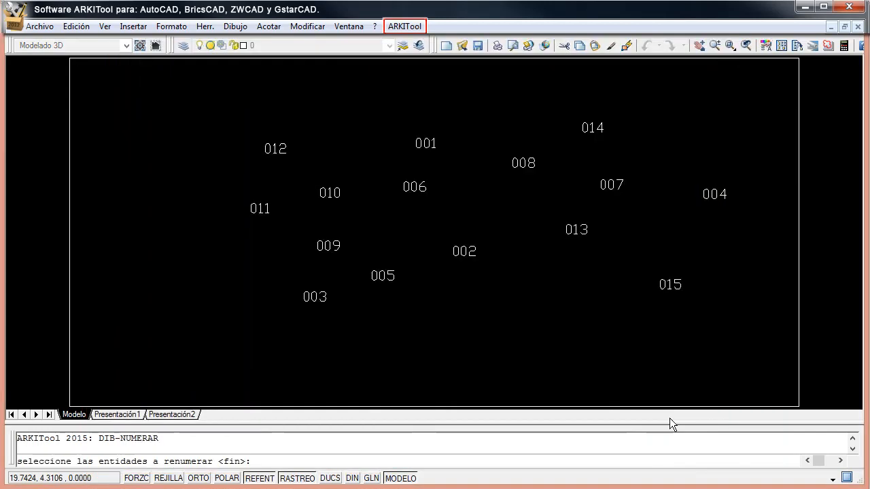
# - Select all the scattered texts with a crossing window, renumber them and end the command
pyautogui.click(739, 349)
pyautogui.click(194, 95)
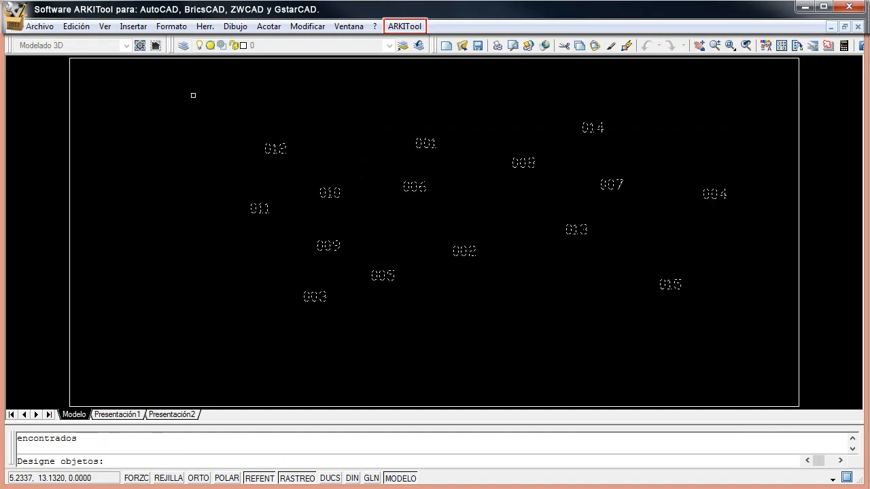
pyautogui.press('Return')
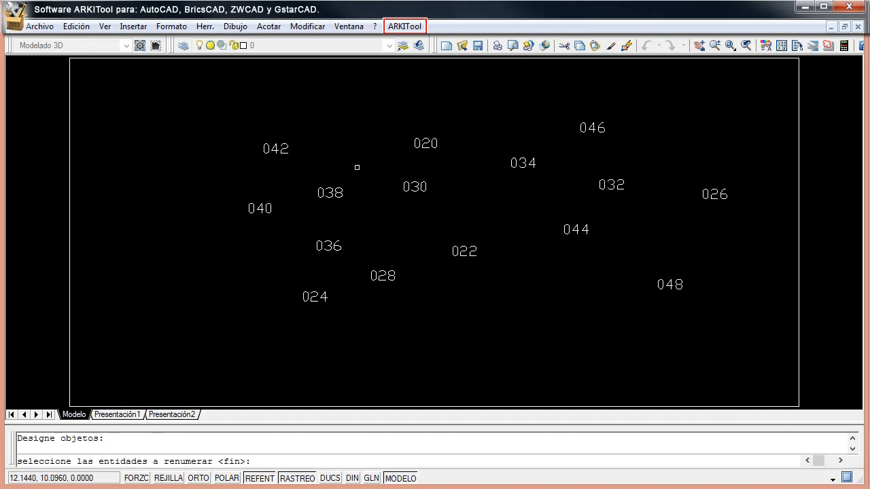
pyautogui.press('Return')
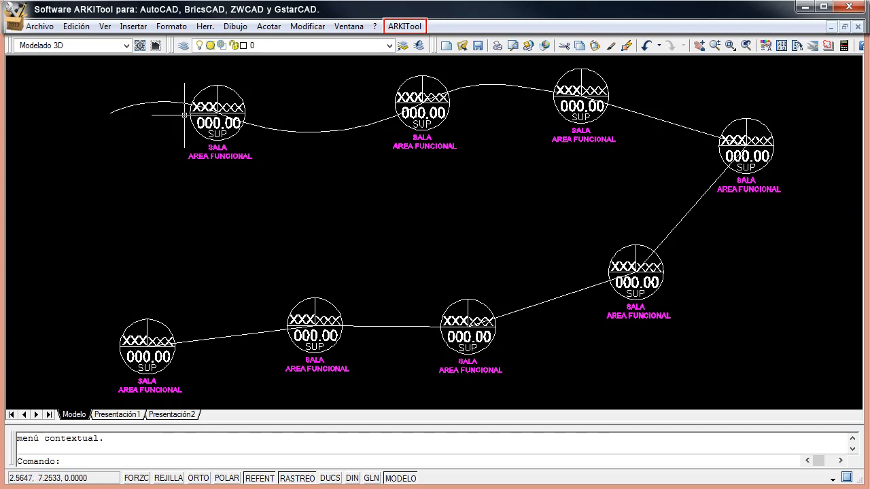
# - Run DIB-NUMERAR in the drawing with the room-code blocks and order the existing entities por Polilínea
pyautogui.press('Up')
pyautogui.press('Up')
pyautogui.press('Up')
pyautogui.press('Up')
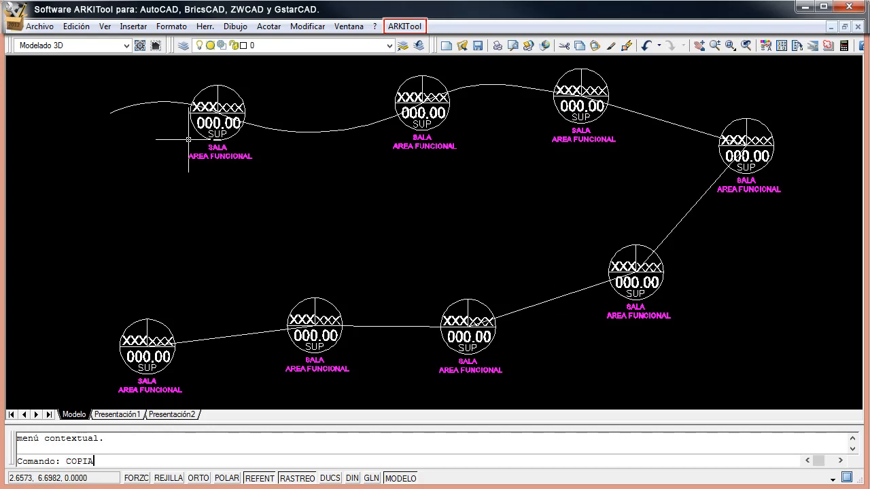
pyautogui.write('dib-')
pyautogui.press('Return')
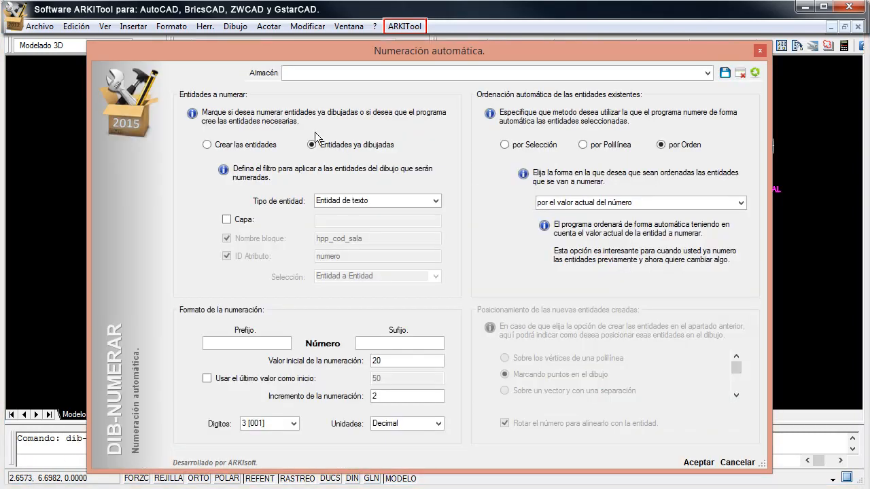
pyautogui.click(583, 146)
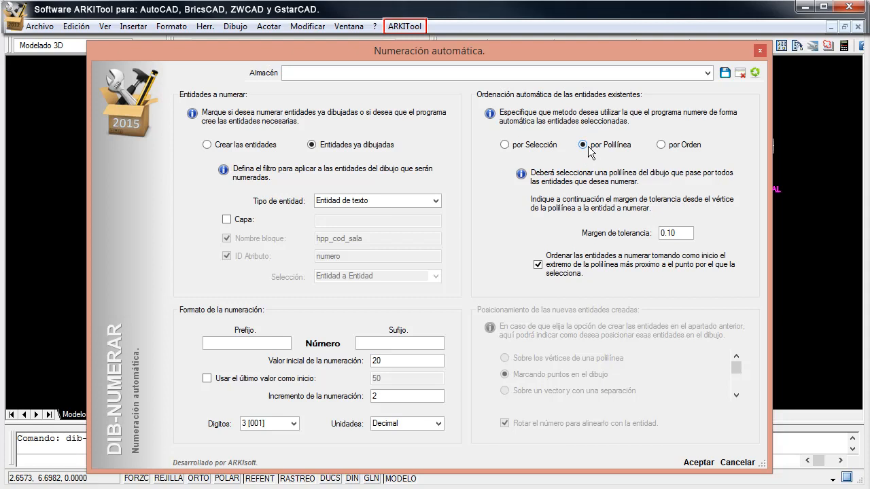
# - Set the tolerance margin to 0.20 and leave ordering from the polyline end nearest the selection point enabled
pyautogui.doubleClick(680, 235)
pyautogui.click(671, 237)
pyautogui.press('BackSpace')
pyautogui.write('2')
pyautogui.doubleClick(670, 233)
pyautogui.click(539, 267)
pyautogui.click(540, 268)
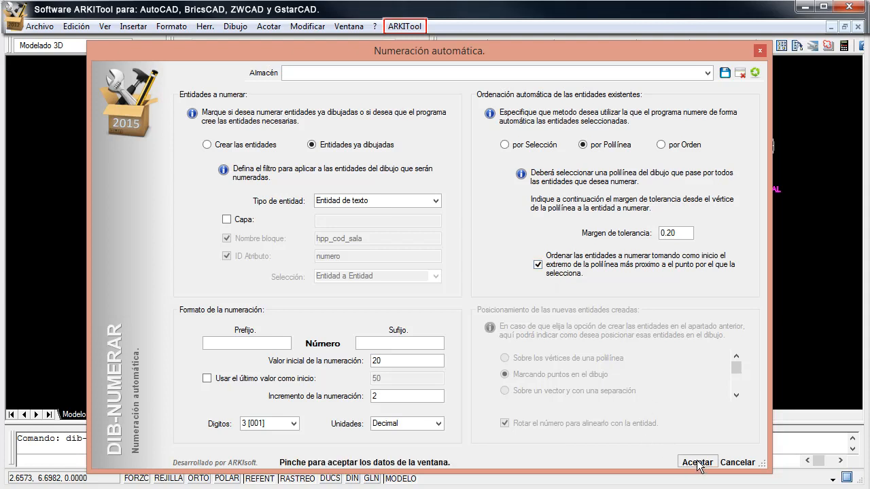
# - Set the entity type to Inserción de bloque, keeping block name hpp_cod_sala and attribute ID numero
pyautogui.click(436, 202)
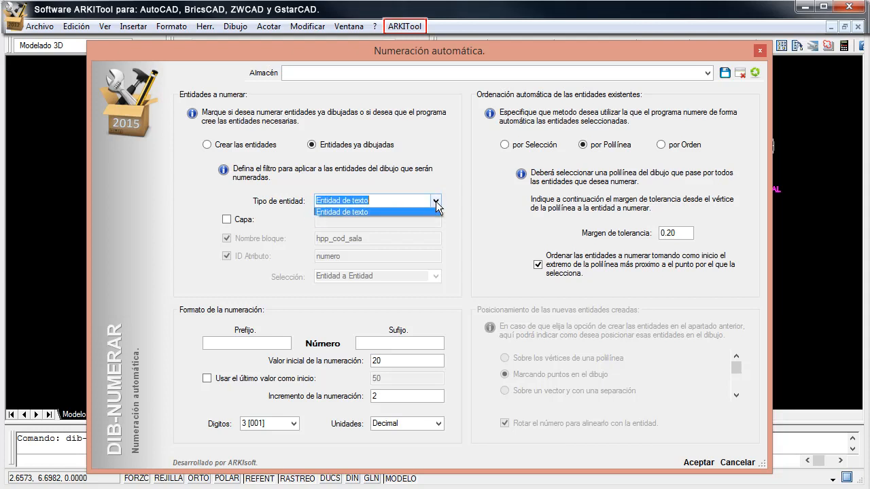
pyautogui.click(364, 213)
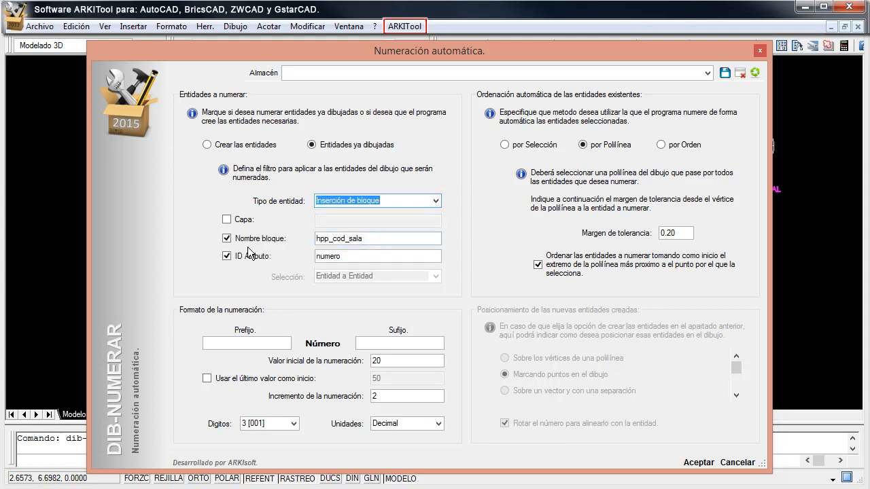
pyautogui.doubleClick(348, 238)
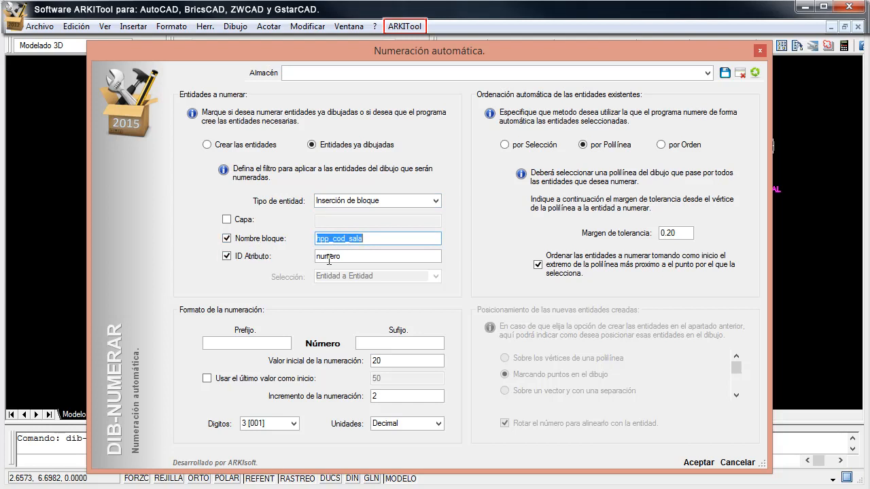
pyautogui.doubleClick(338, 257)
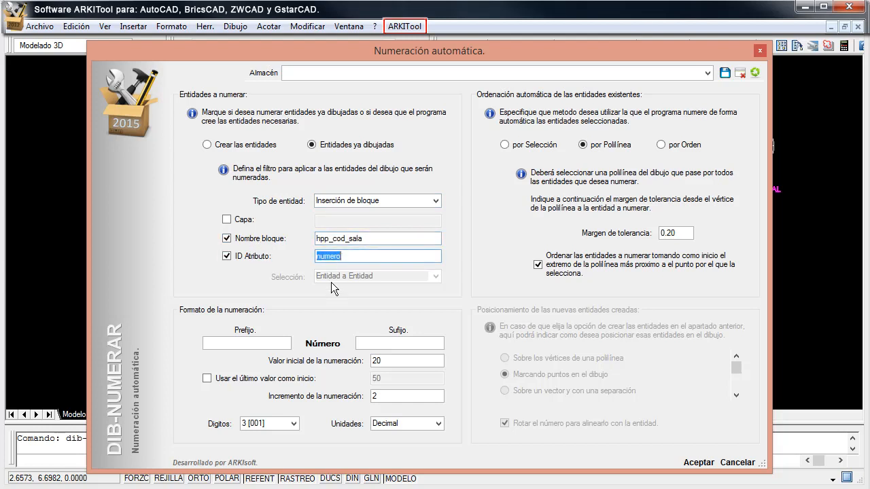
# - Accept the settings and number the blocks along the polyline, selecting it near its lower-left end and again near its upper-left end
pyautogui.click(695, 461)
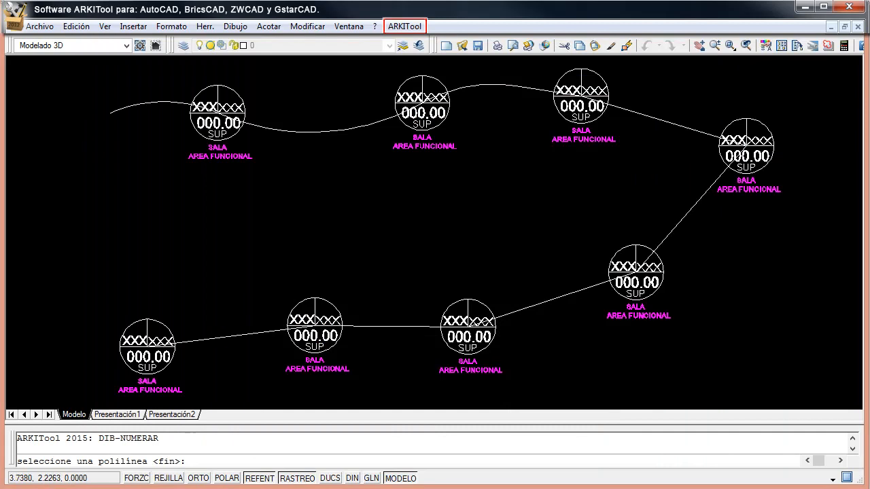
pyautogui.click(241, 335)
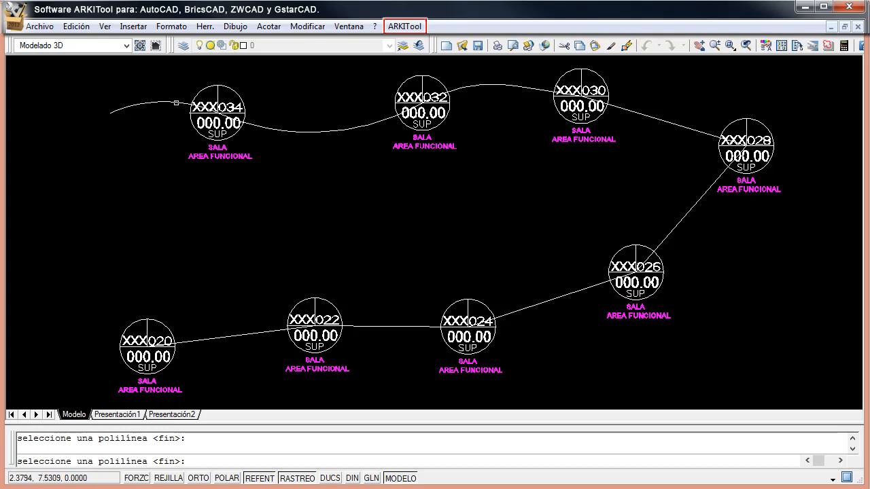
pyautogui.click(164, 101)
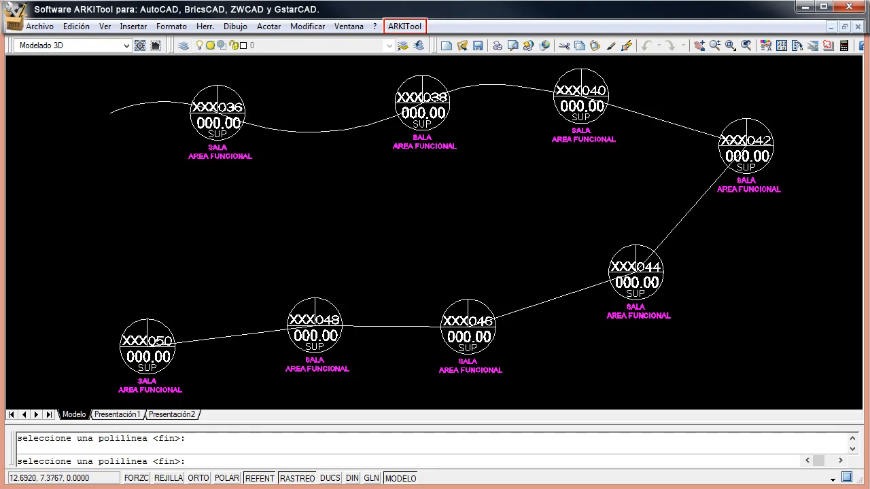